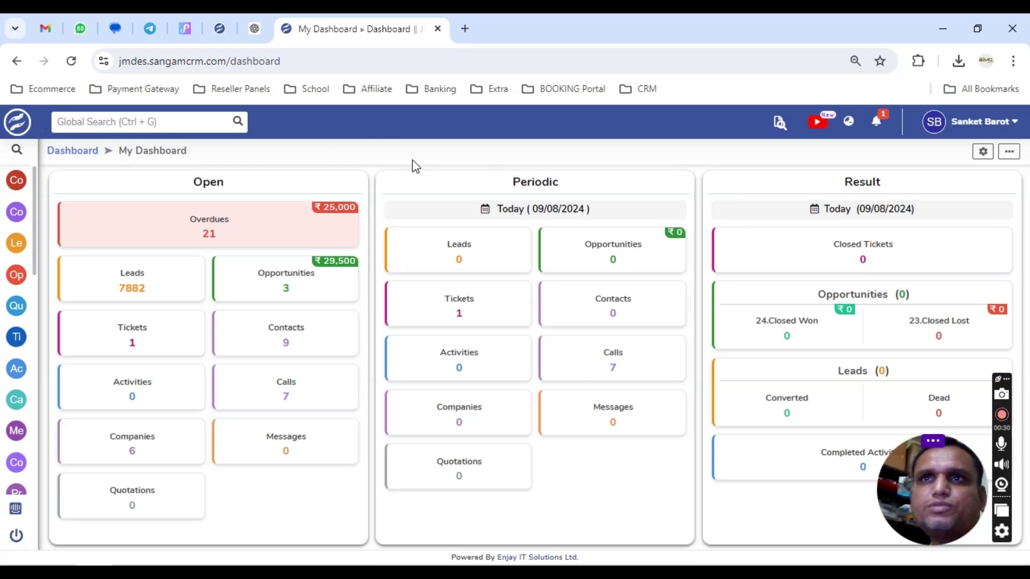
Open the Emails module by searching 'mail' in the module sidebar.
left_click(21, 154)
left_click(41, 153)
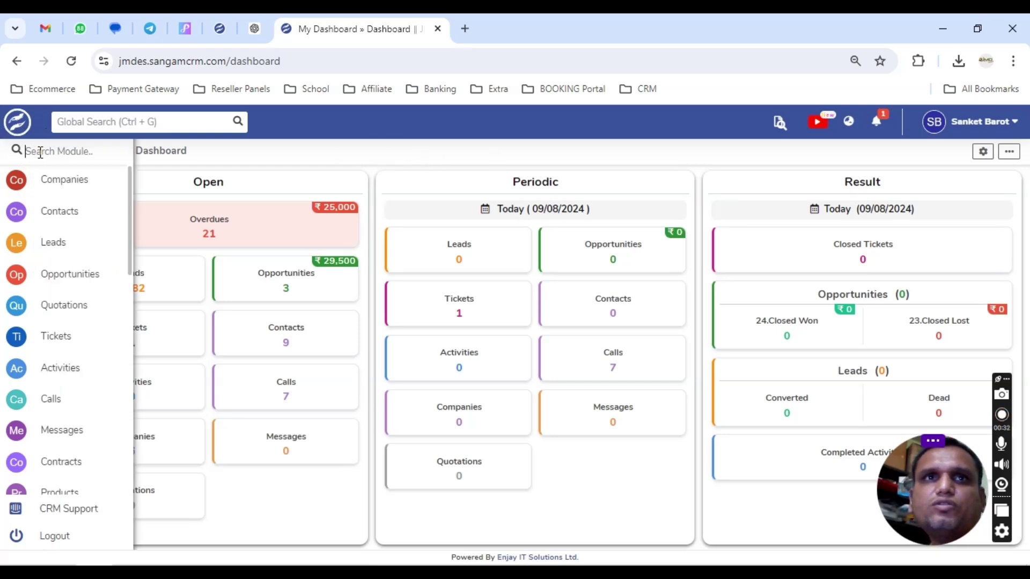
type("mail")
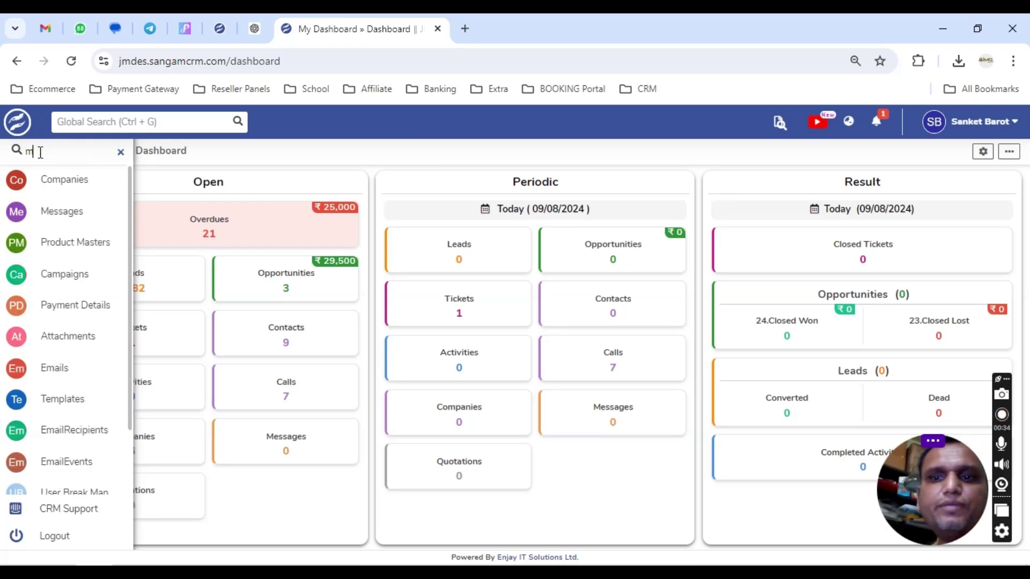
left_click(48, 188)
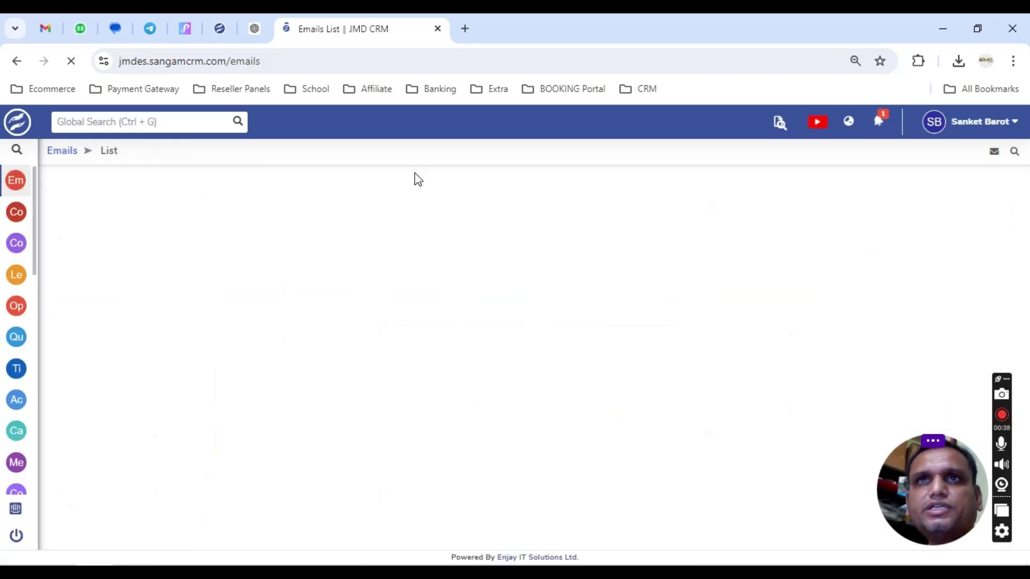
Send a 'testtest' email, with matching subject and body, to the company's own account address.
left_click(151, 195)
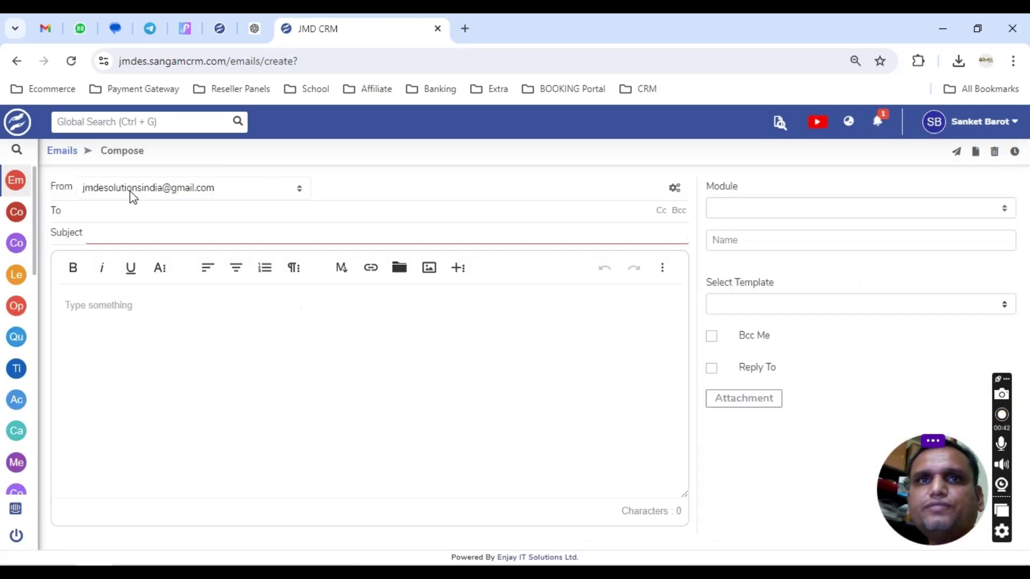
type("jmd")
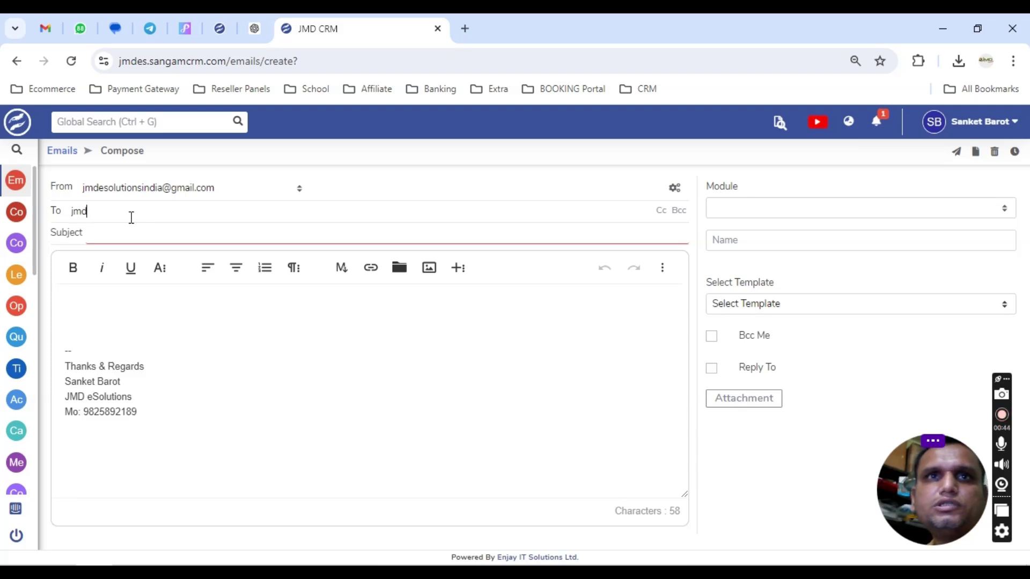
type("esolitos")
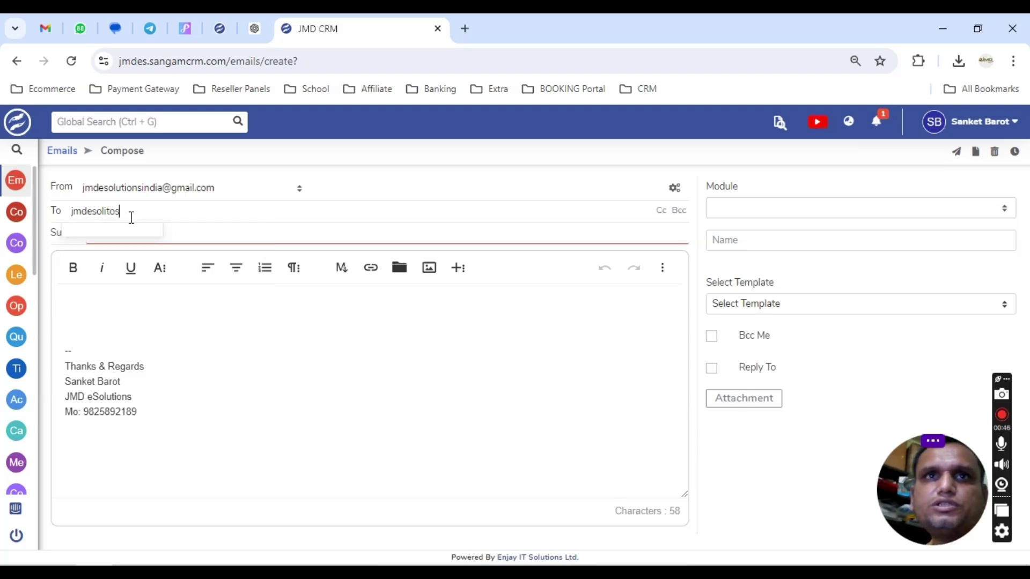
key("BackSpace")
key("BackSpace")
key("BackSpace")
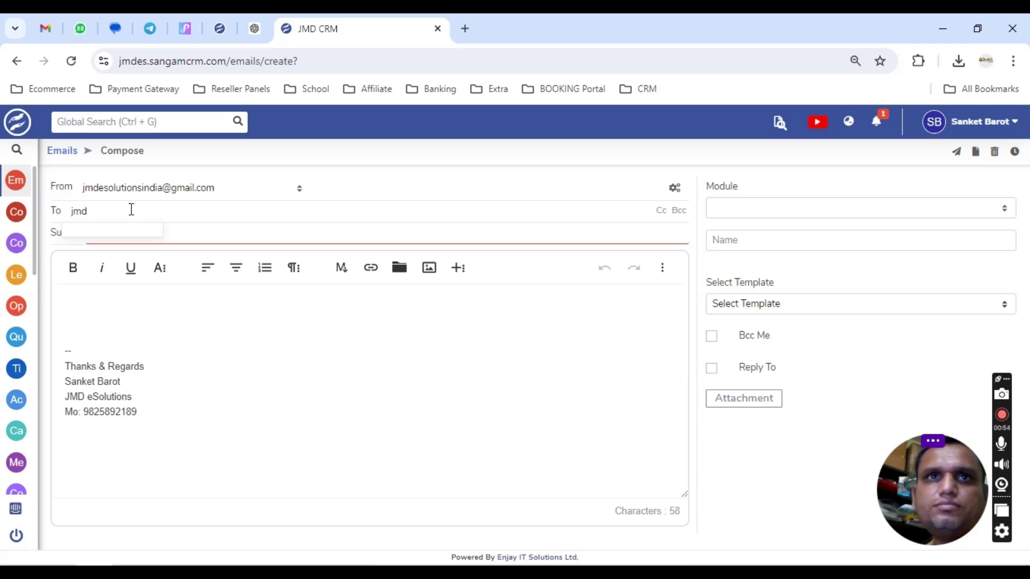
key("BackSpace")
key("BackSpace")
type("jmdeso")
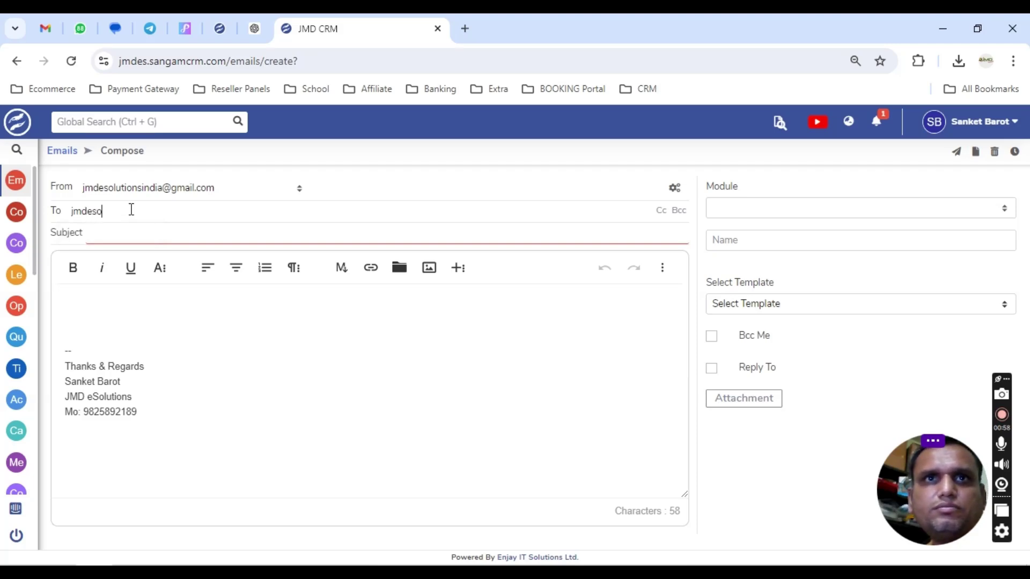
left_click(143, 237)
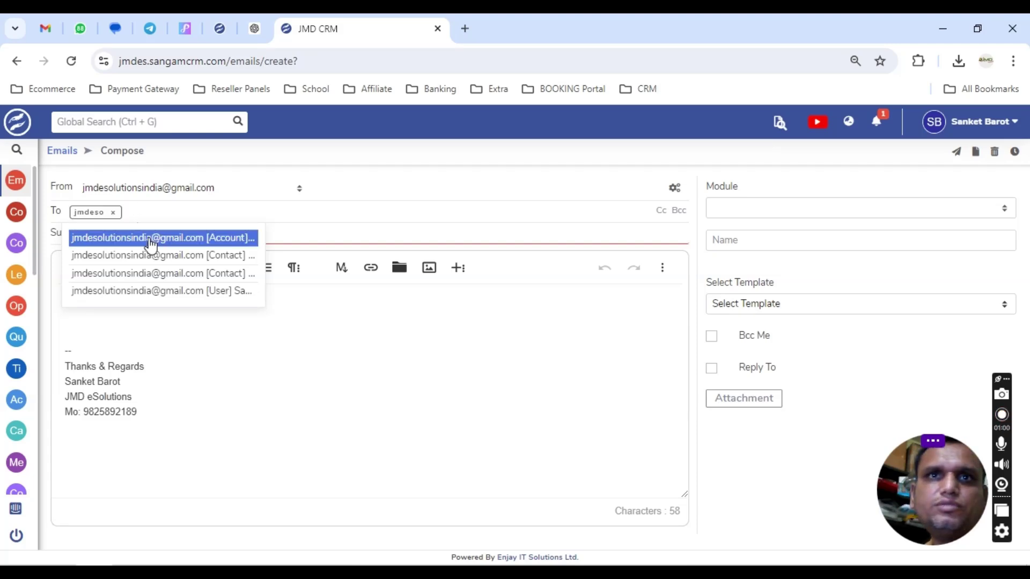
type("testtest")
key("ctrl+a")
key("ctrl+c")
left_click(92, 304)
key("ctrl+v")
left_click(957, 152)
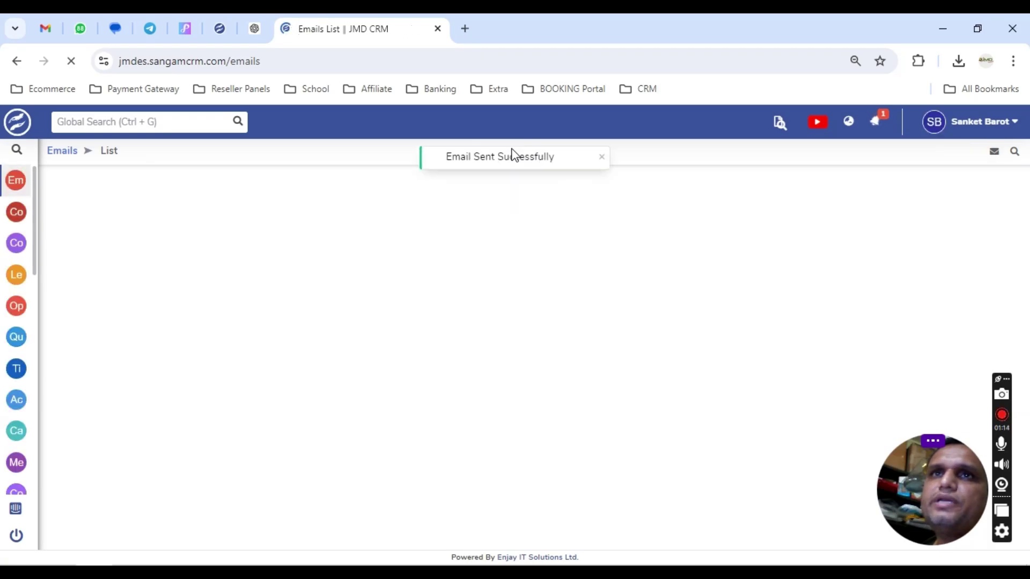
Open the received testtest email in Gmail, move it to Bin, and return to CRM Emails.
left_click_drag(445, 159, 561, 160)
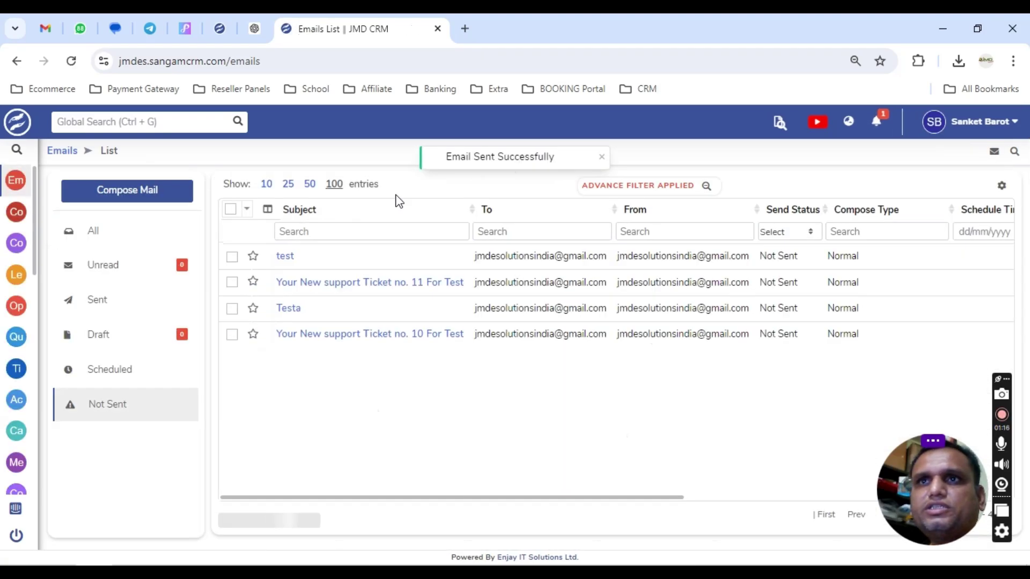
left_click(45, 28)
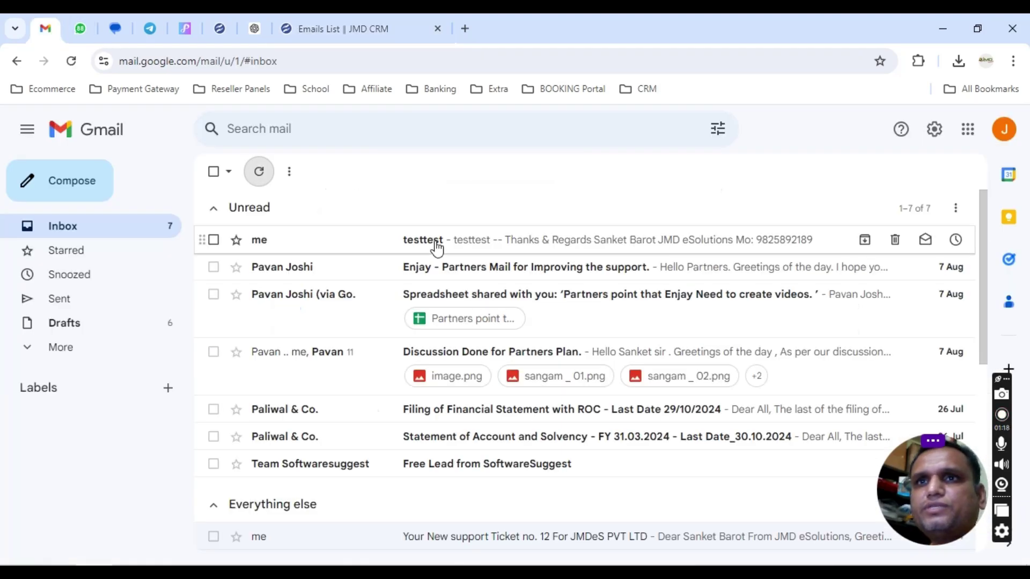
left_click(436, 243)
left_click(323, 171)
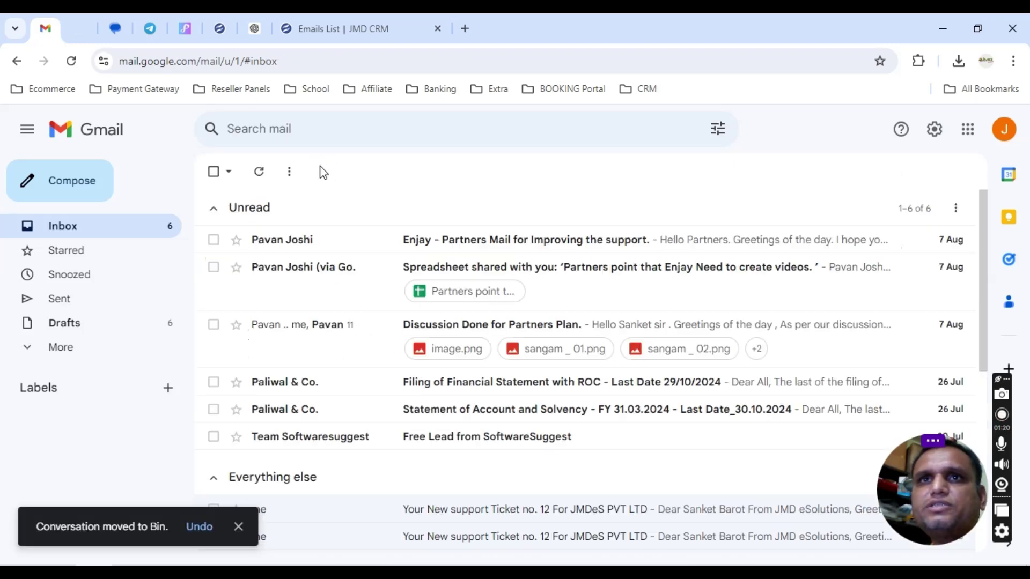
left_click(331, 18)
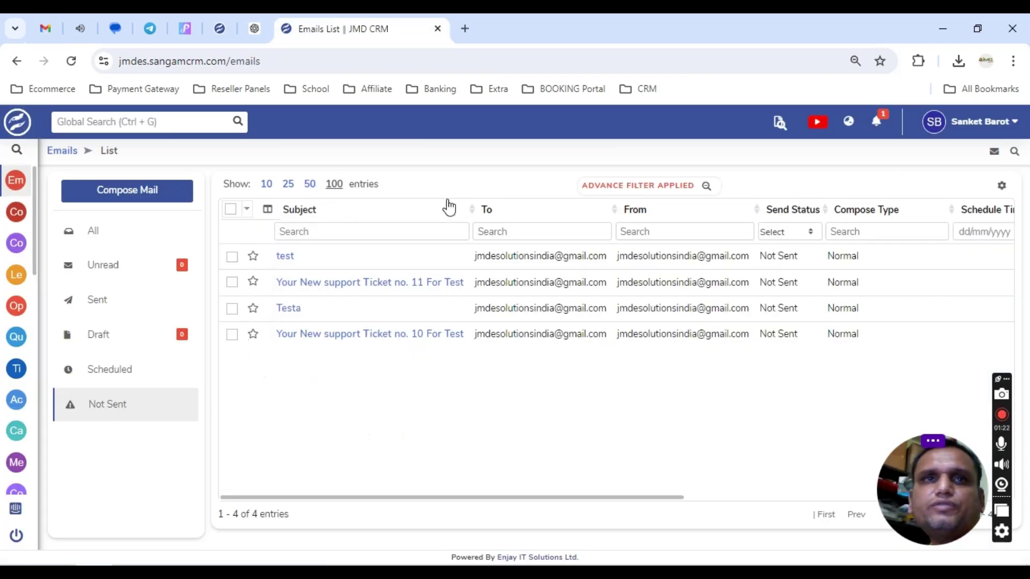
Find Templates via the 'te' module search and edit the New Ticket Creation Mail Template.
left_click(57, 155)
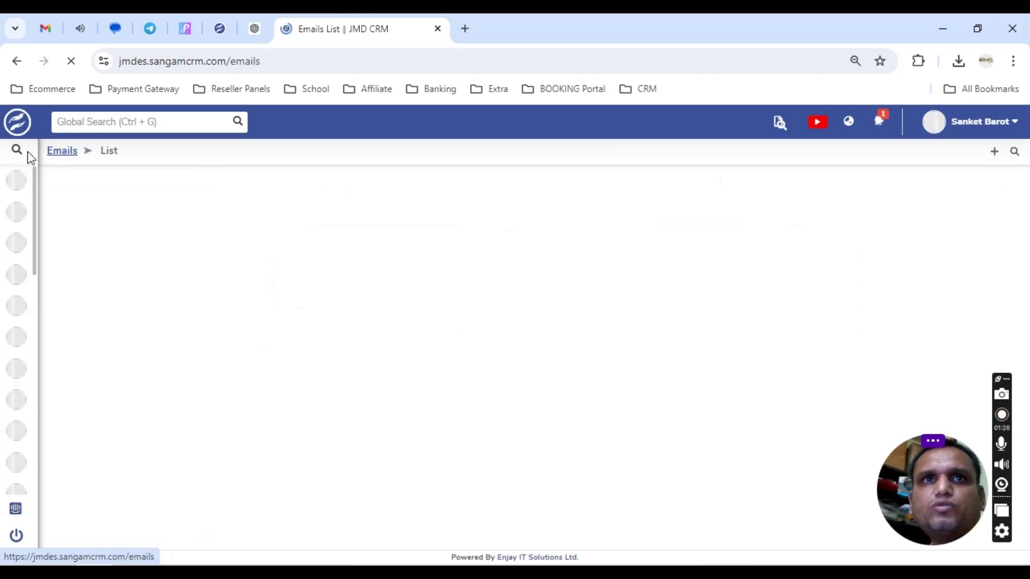
mouse_move(22, 150)
left_click(65, 149)
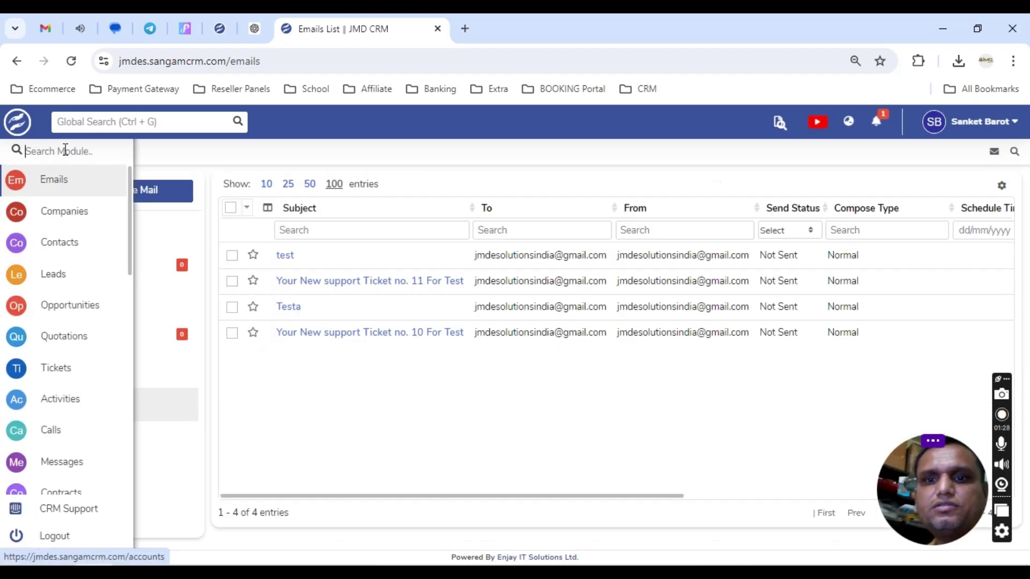
type("te")
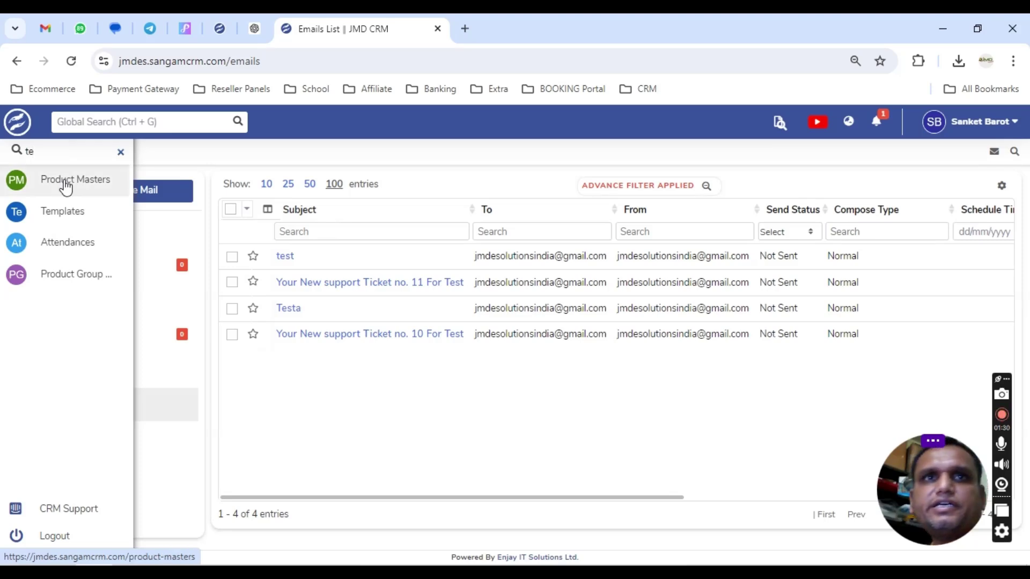
left_click(71, 217)
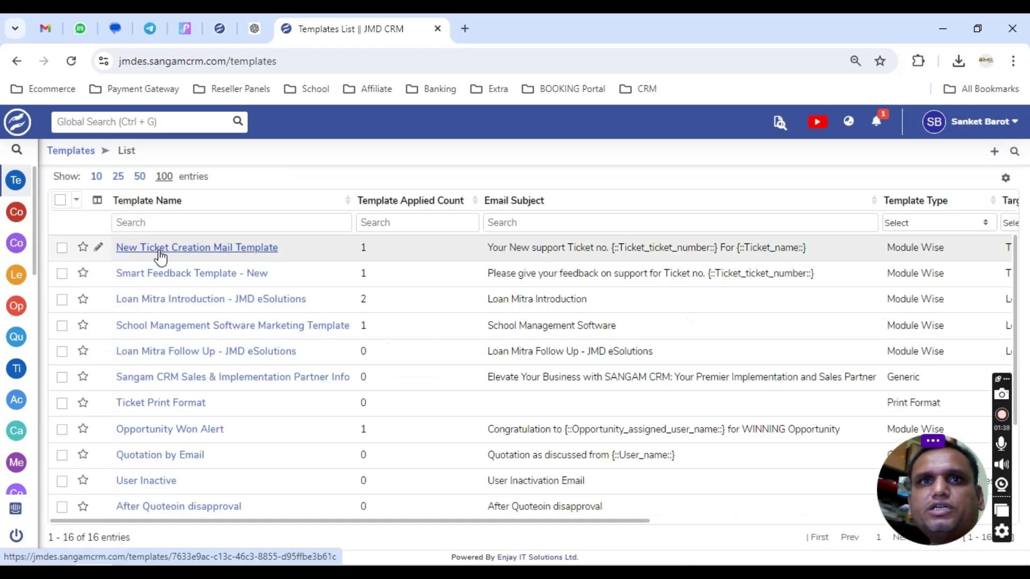
left_click(99, 248)
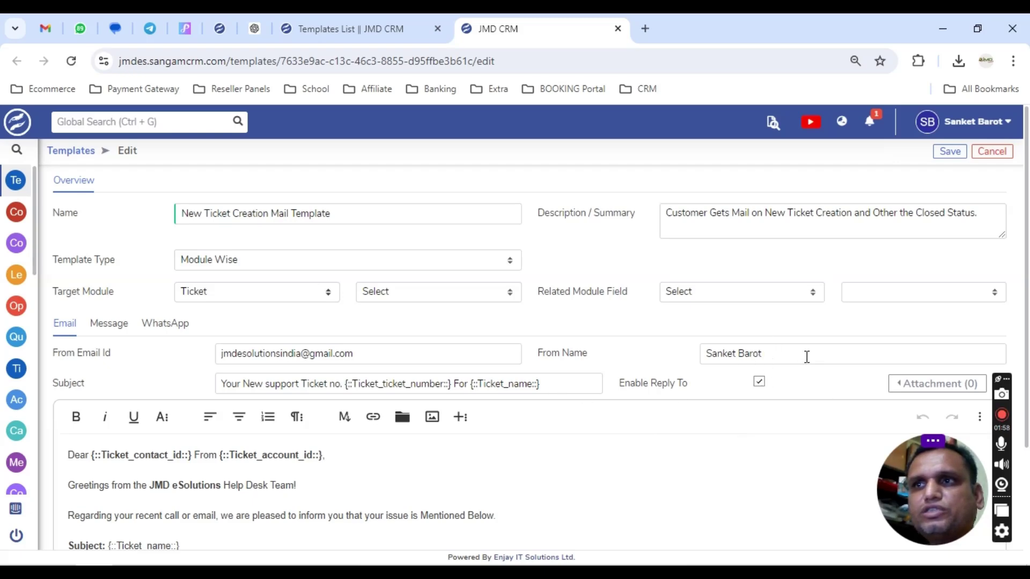
scroll(698, 323, "down", 1)
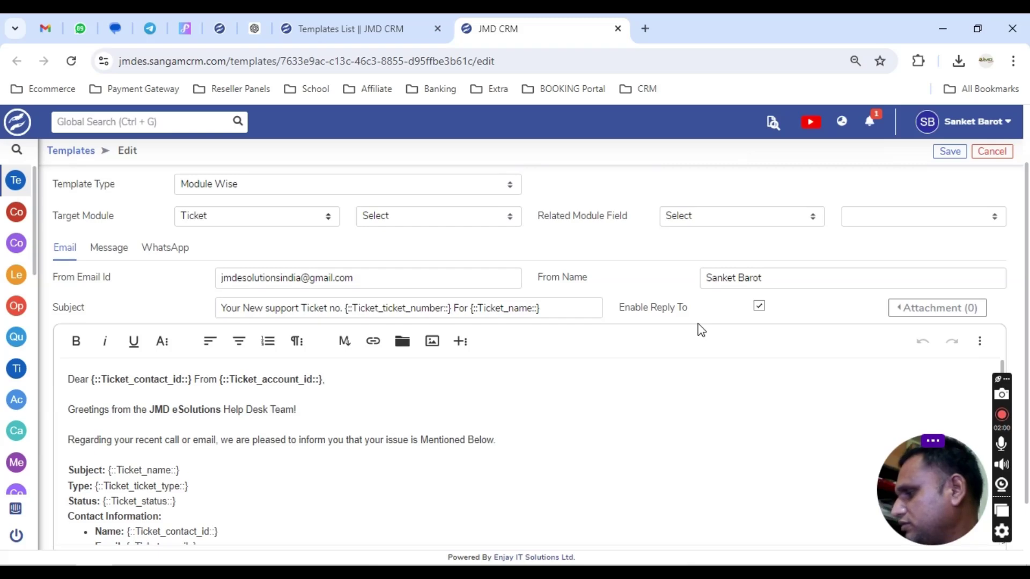
scroll(345, 384, "down", 3)
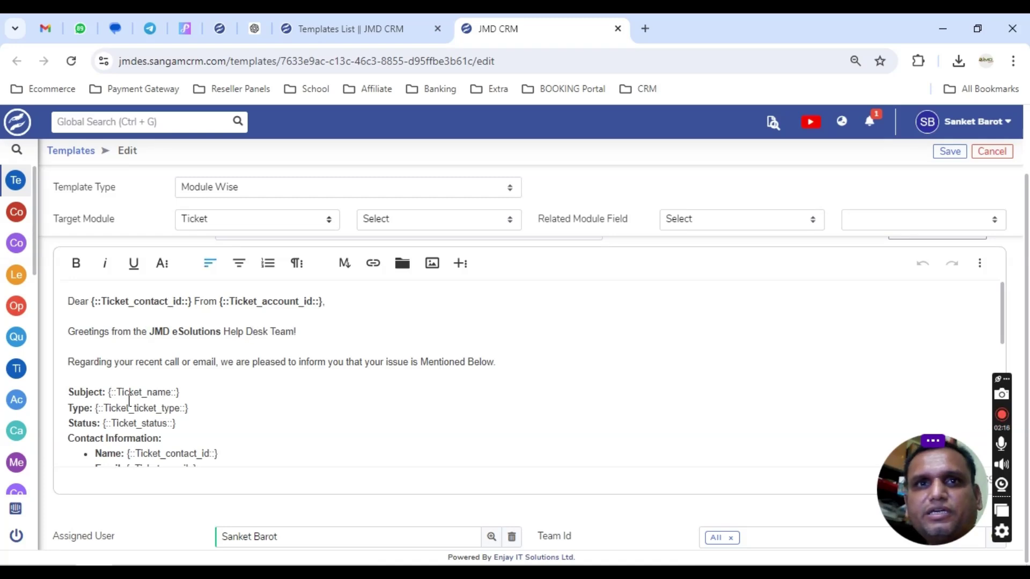
scroll(172, 245, "up", 2)
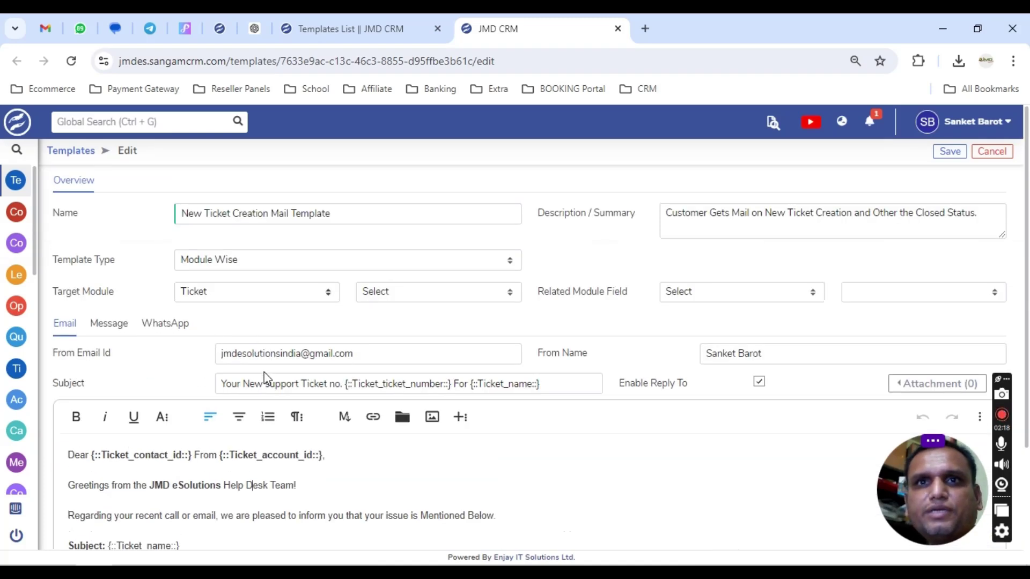
scroll(214, 354, "down", 1)
scroll(127, 317, "down", 2)
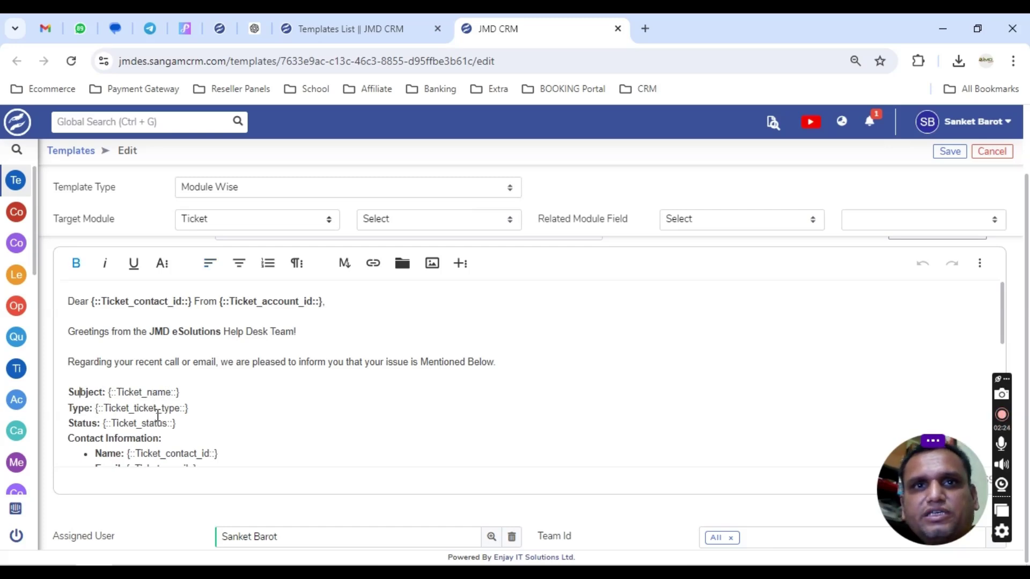
scroll(151, 390, "down", 2)
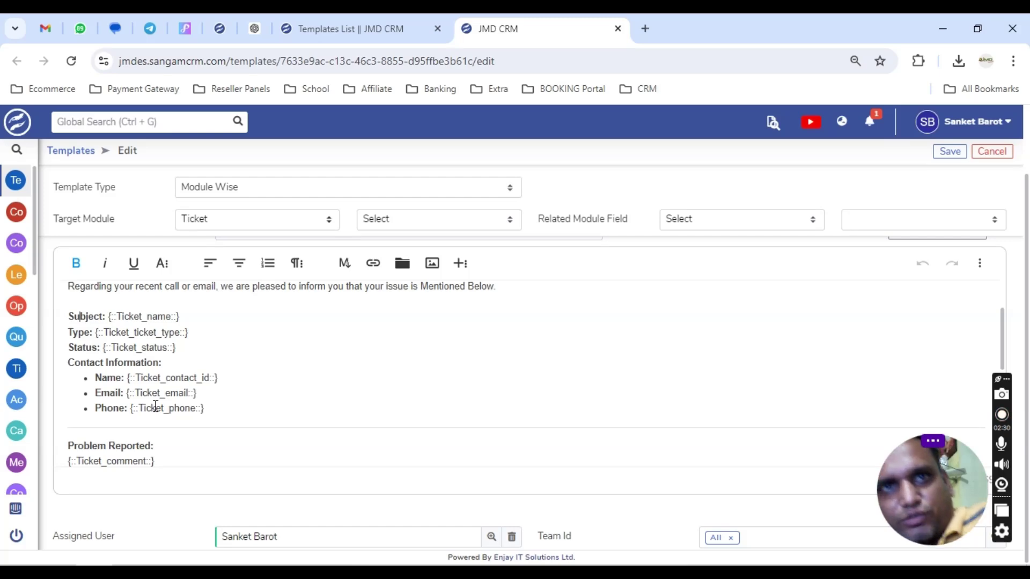
scroll(156, 406, "down", 2)
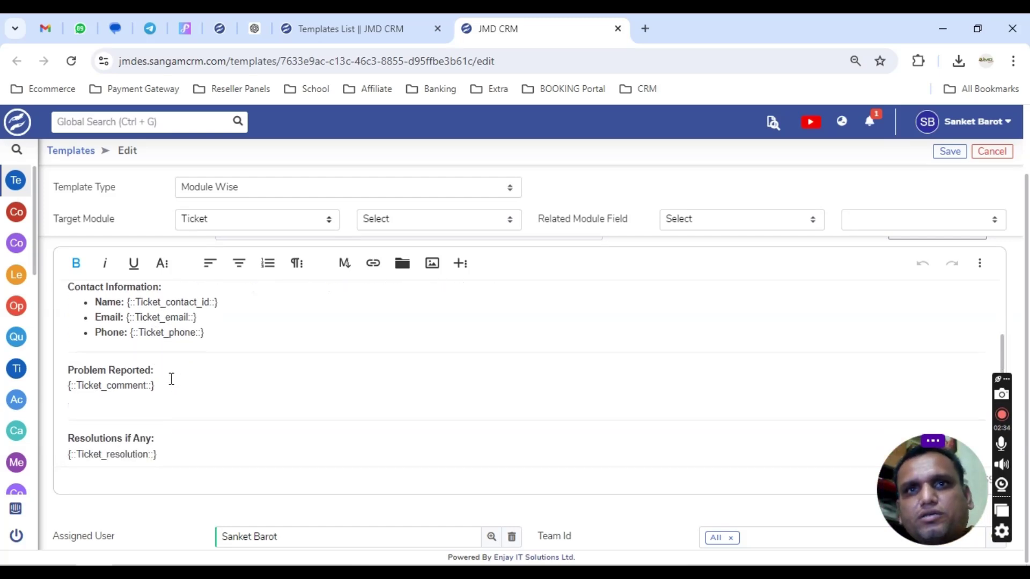
scroll(171, 379, "down", 2)
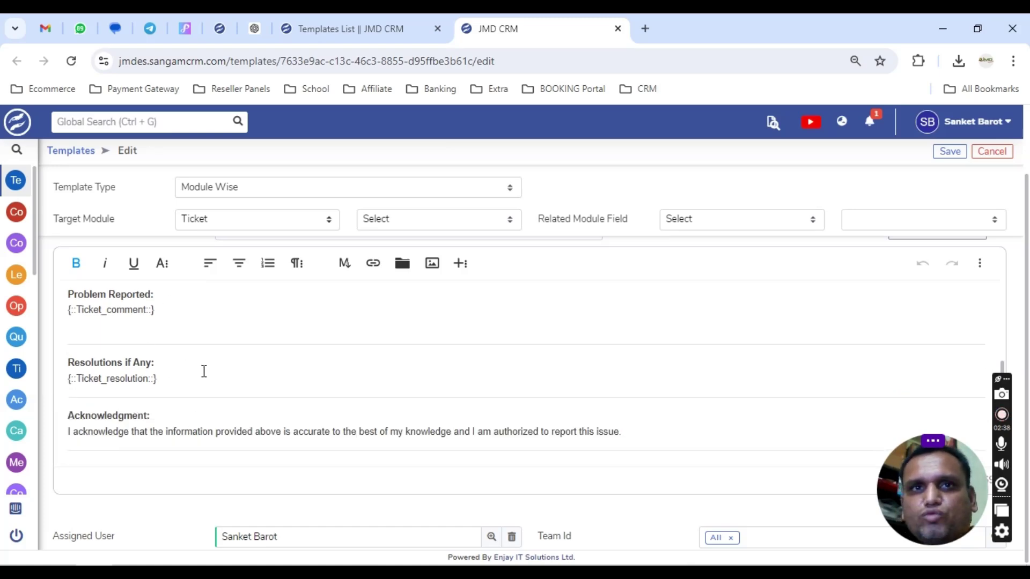
scroll(215, 354, "down", 3)
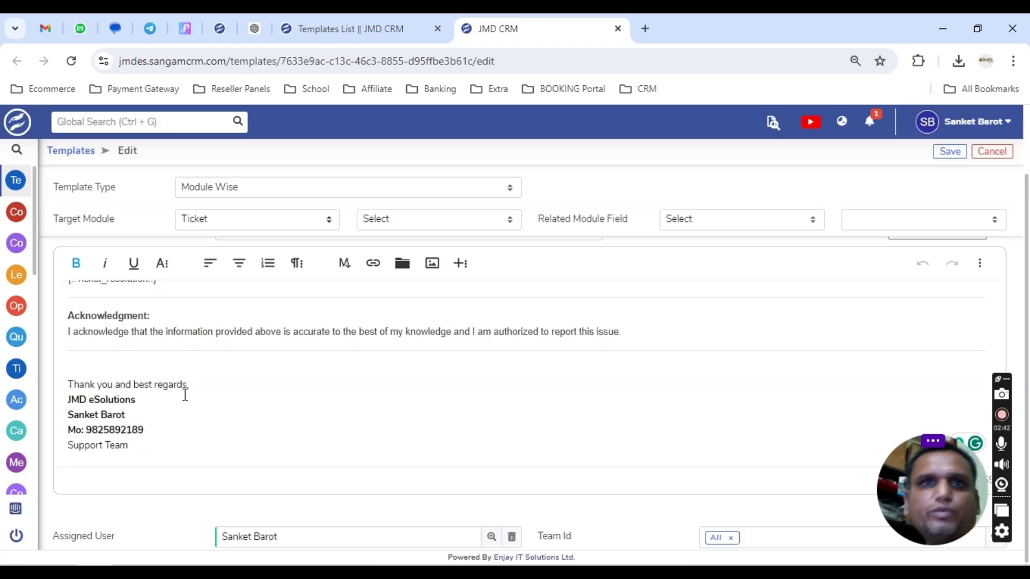
left_click(72, 156)
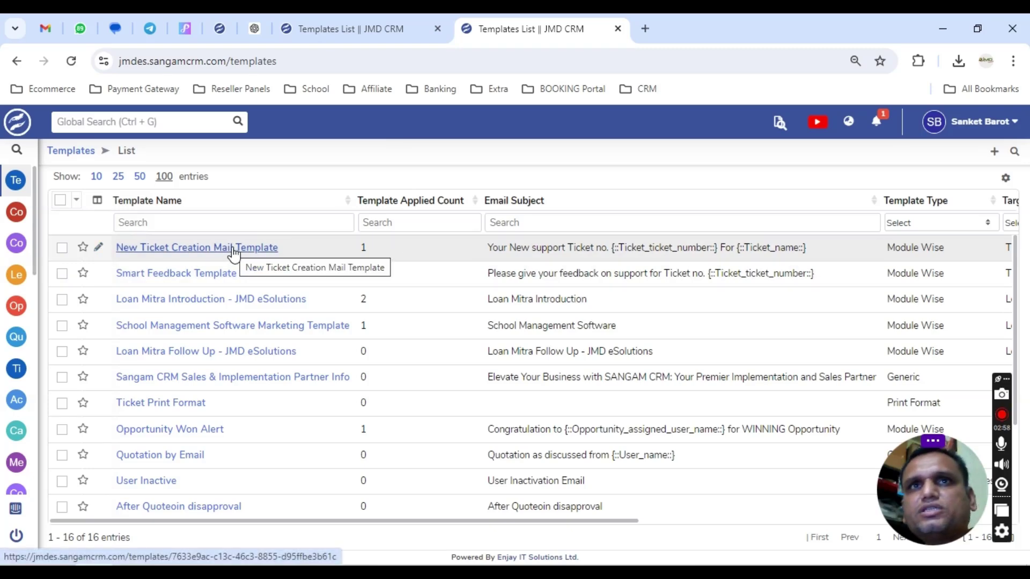
Go from the CRM tab to the Dashboard, then choose Admin from the user-name menu.
left_click(219, 30)
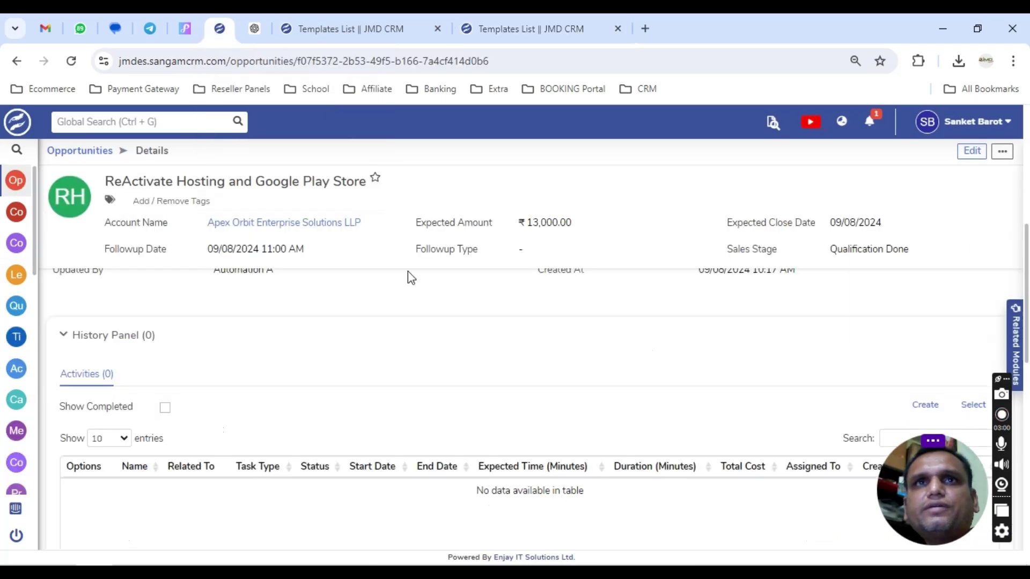
left_click(32, 140)
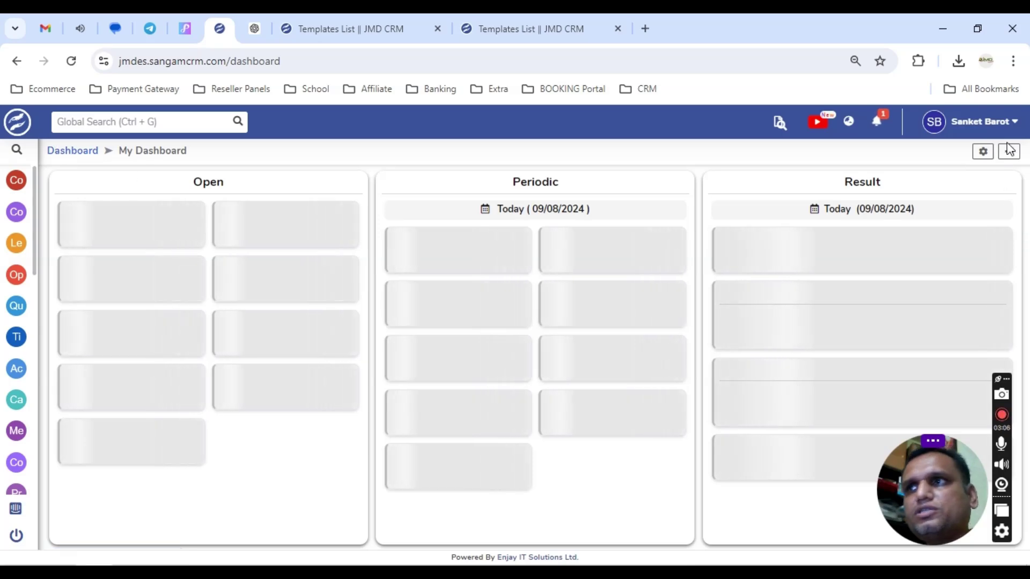
left_click(989, 123)
left_click(958, 177)
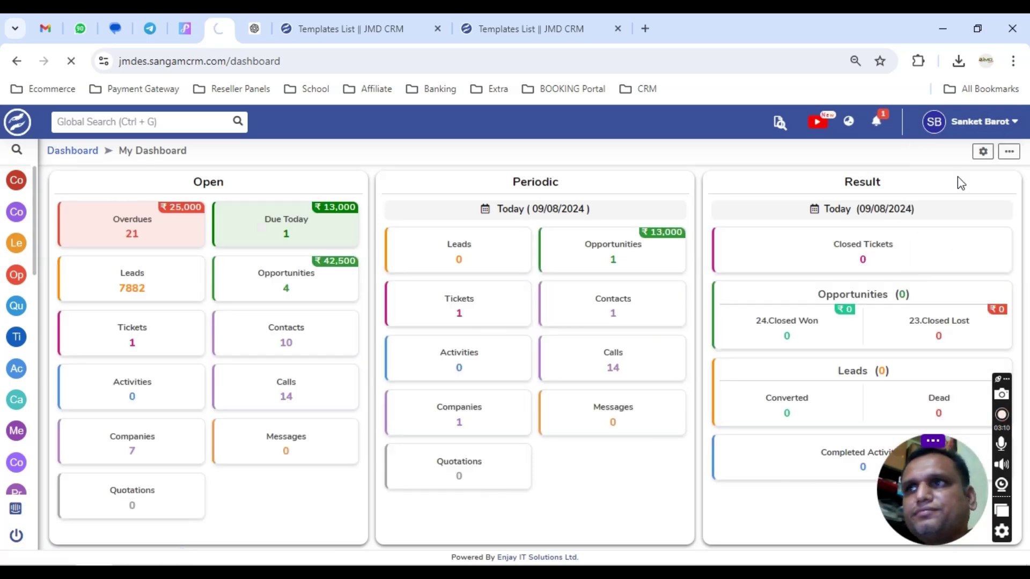
Search the Admin Panel for 'work' and open Workflow under Automation.
left_click(828, 154)
type("work")
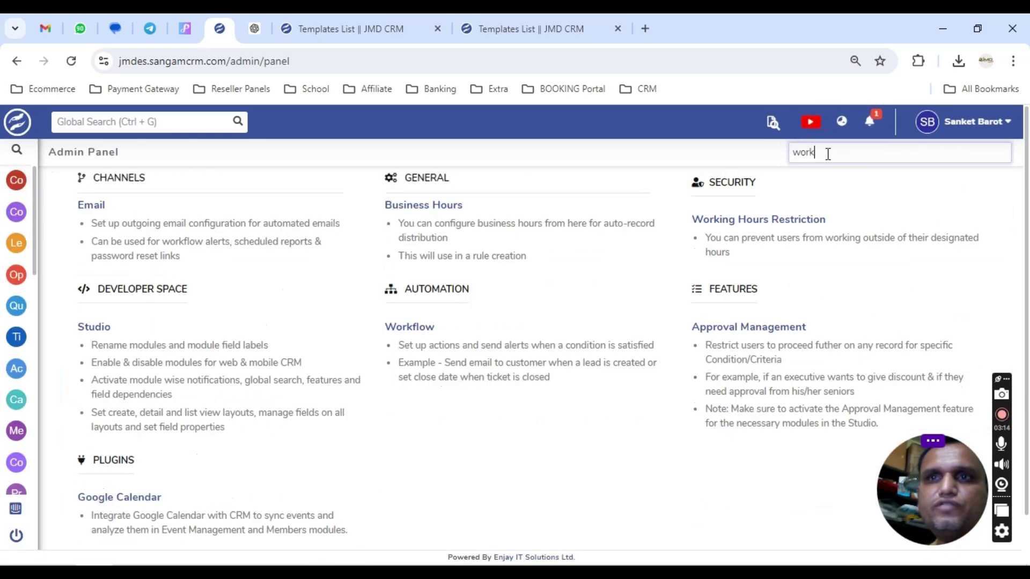
left_click(399, 330)
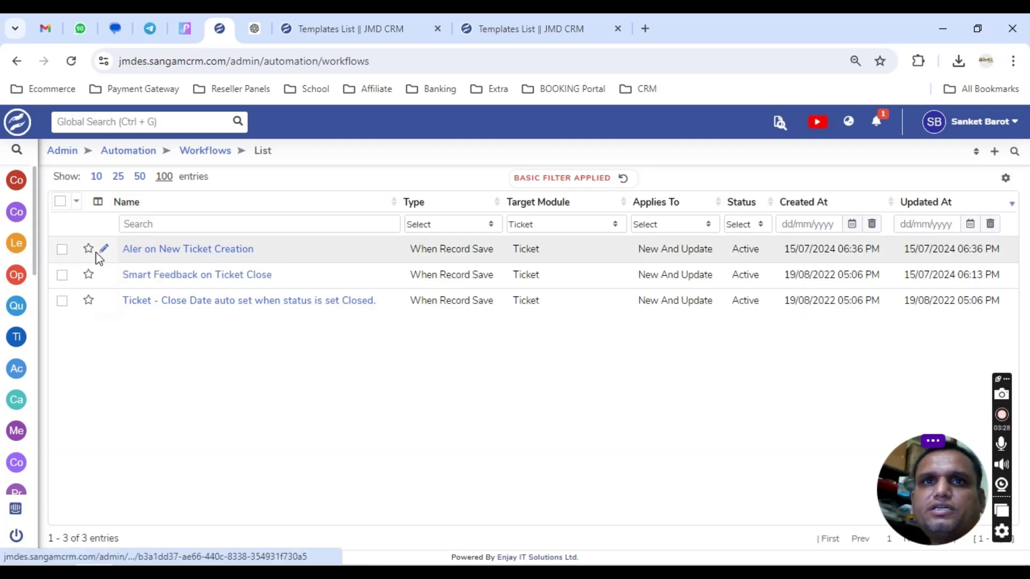
Open Aler on New Ticket Creation and review When Record Save, Alert Then Action, Active, New And Update.
left_click(206, 251)
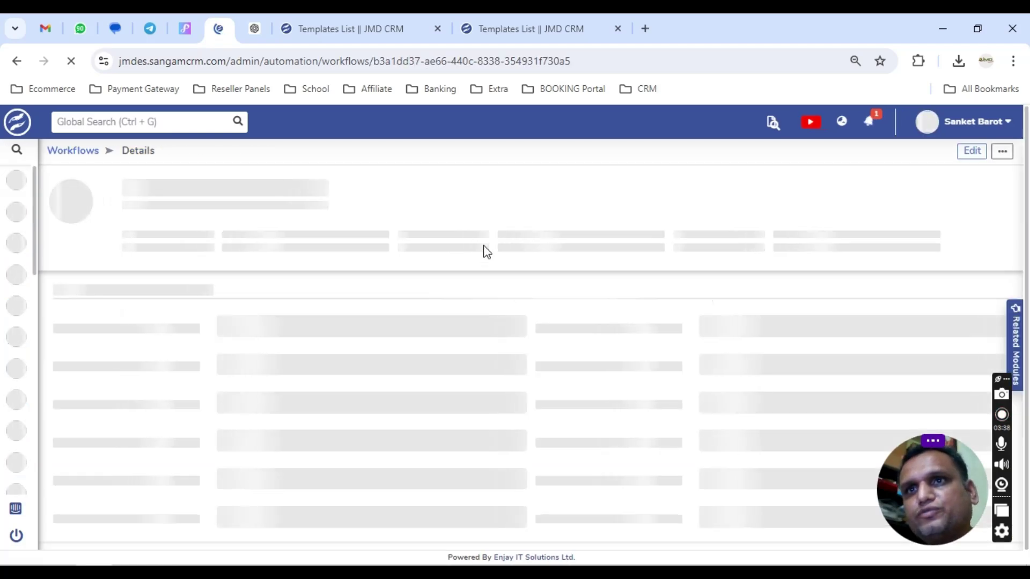
left_click_drag(219, 222, 295, 222)
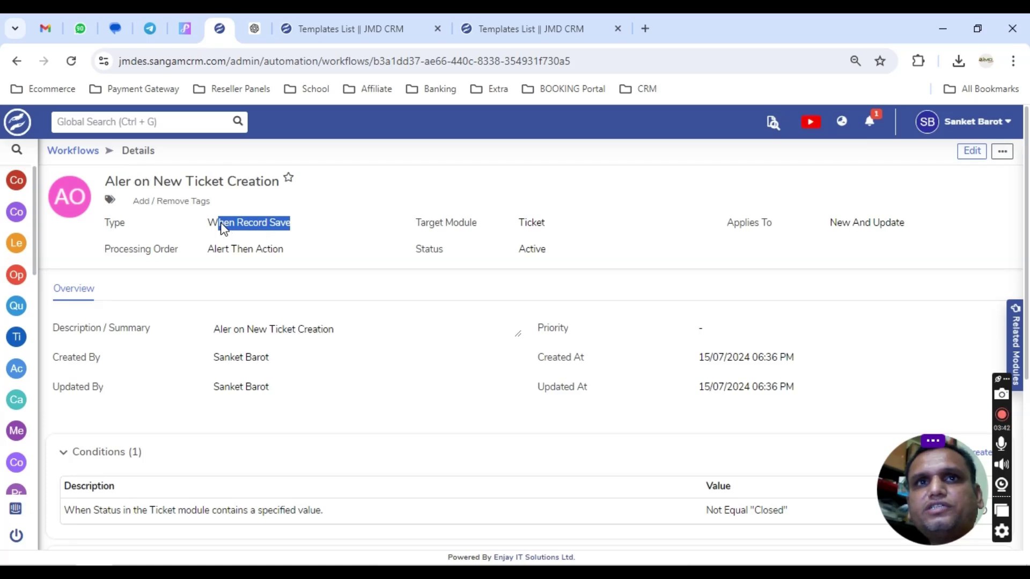
left_click_drag(208, 223, 289, 223)
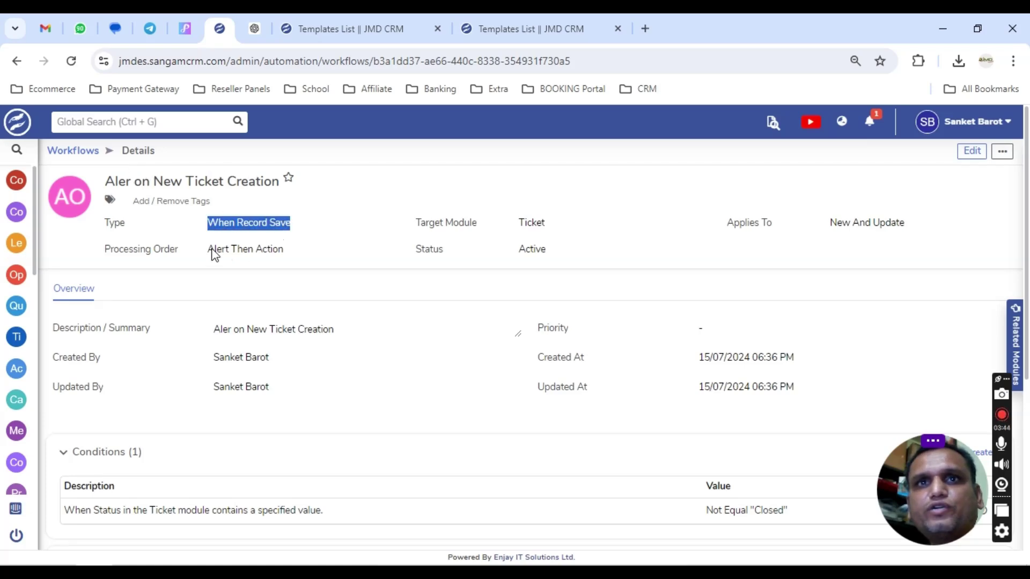
left_click_drag(216, 250, 285, 250)
left_click(317, 253)
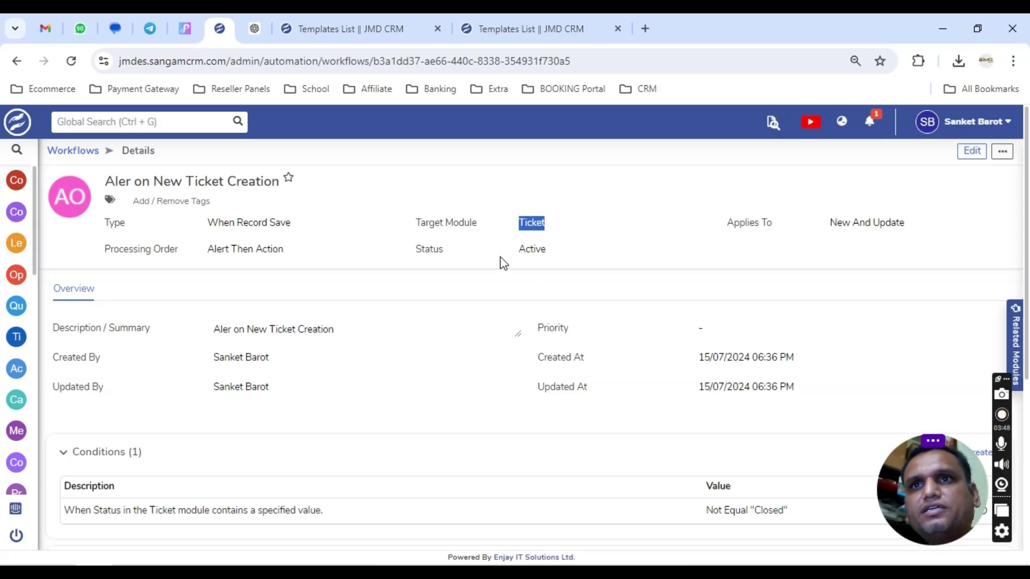
left_click_drag(516, 250, 556, 256)
left_click(558, 257)
left_click_drag(724, 223, 929, 222)
left_click(896, 228)
left_click_drag(829, 225, 912, 221)
left_click(903, 220)
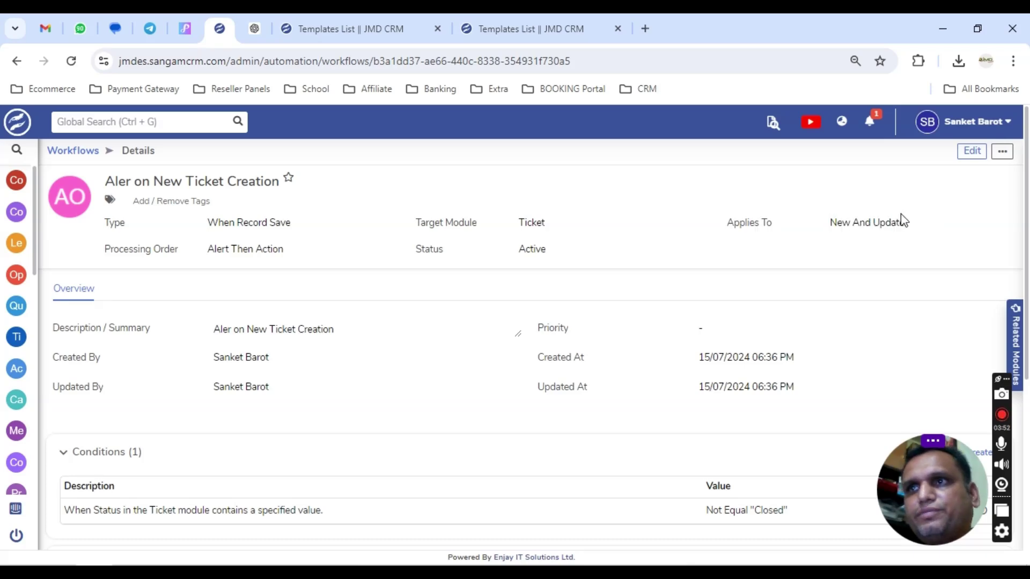
Review the Status Not Equal 'Closed' condition and begin editing it.
scroll(345, 305, "down", 3)
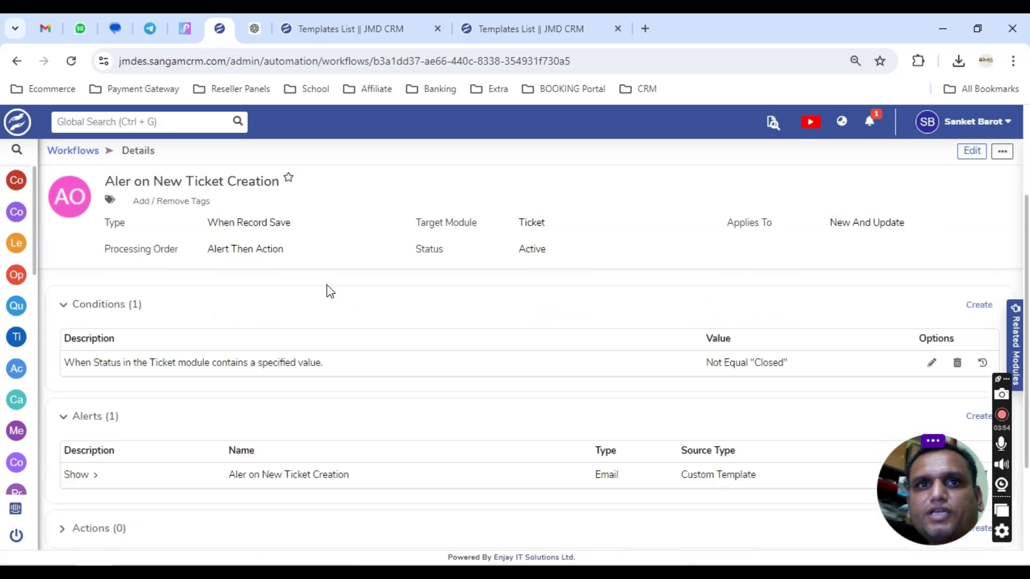
left_click_drag(87, 364, 220, 358)
left_click(188, 360)
left_click(736, 364)
left_click_drag(664, 369, 793, 361)
left_click(793, 361)
left_click(931, 359)
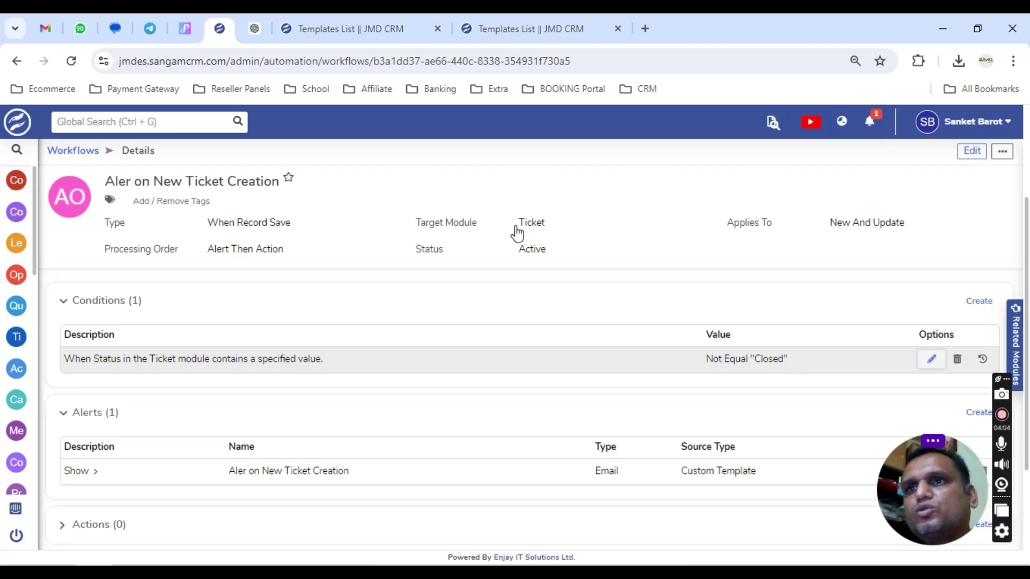
Re-save the condition unchanged as Status Not Equal 'Closed'.
left_click(931, 360)
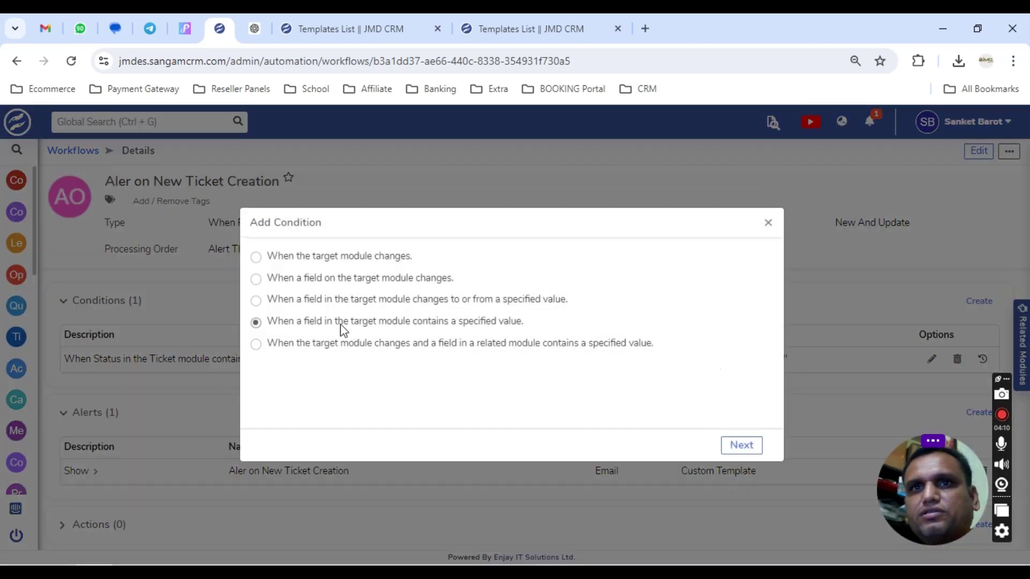
left_click(742, 445)
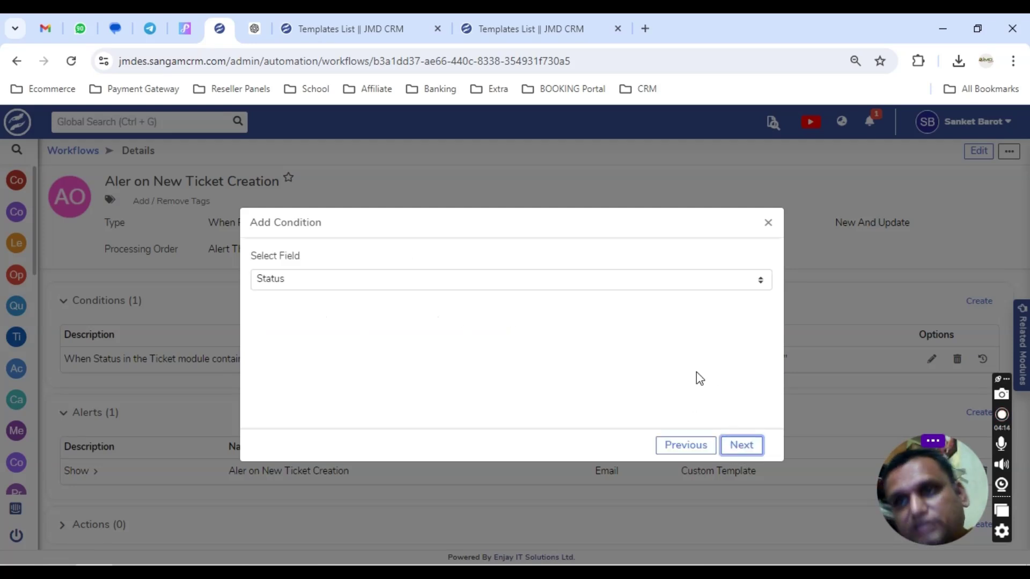
left_click(743, 445)
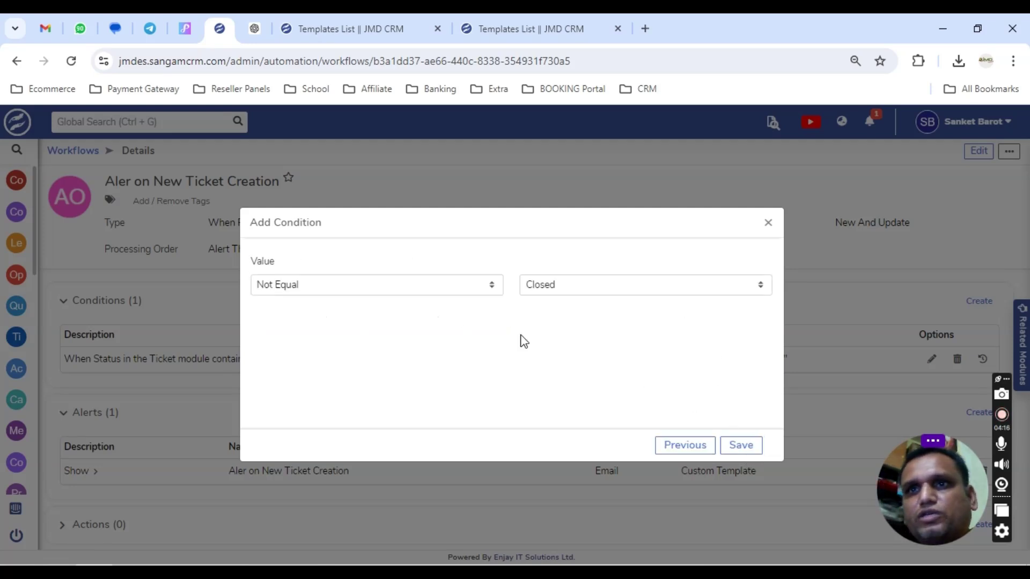
left_click(573, 289)
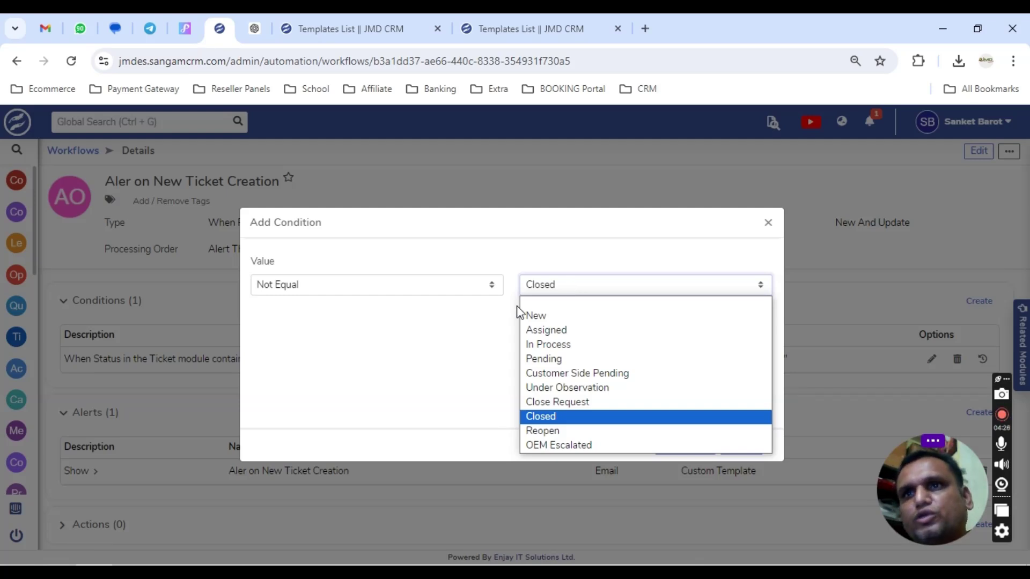
left_click(441, 346)
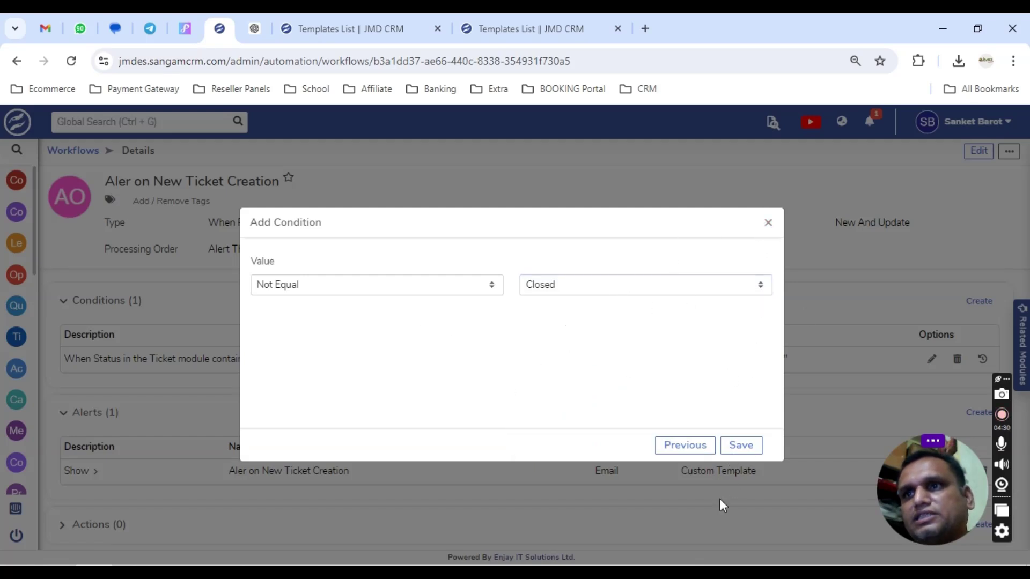
left_click(742, 445)
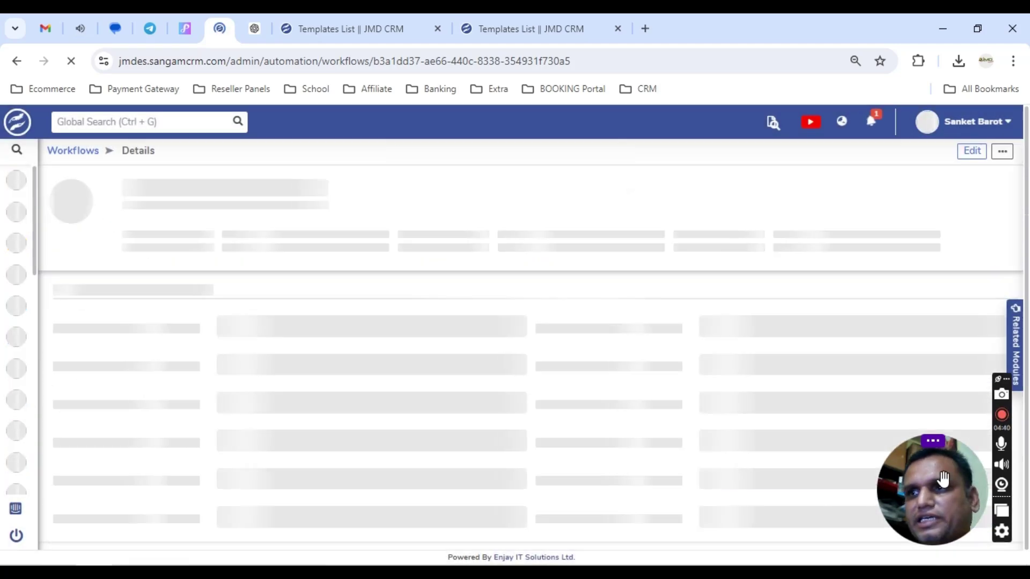
Review the alert's role-based and ticket Primary Email recipients, then open the alert for editing.
left_click_drag(929, 508, 961, 243)
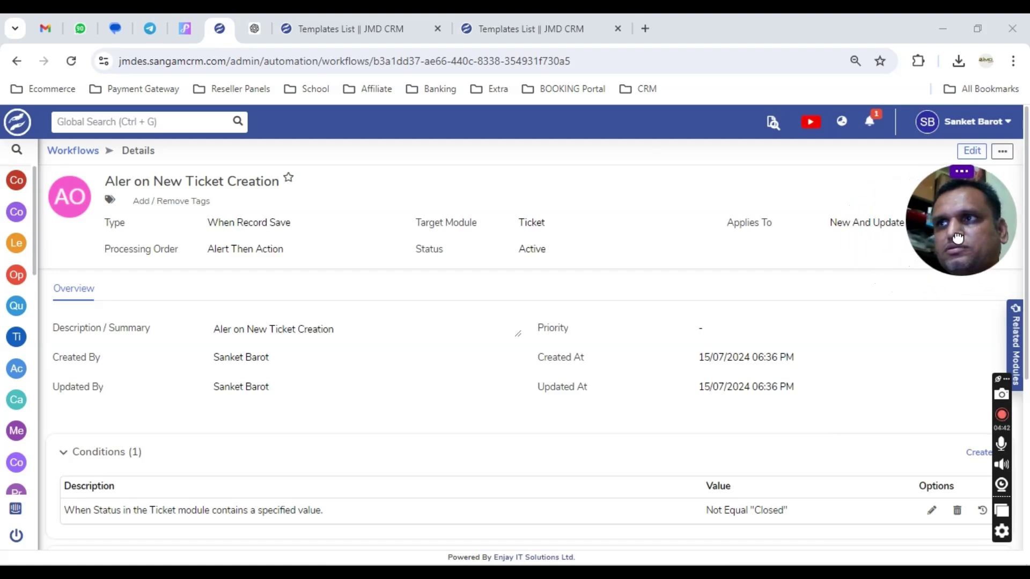
scroll(697, 375, "down", 3)
scroll(813, 419, "down", 1)
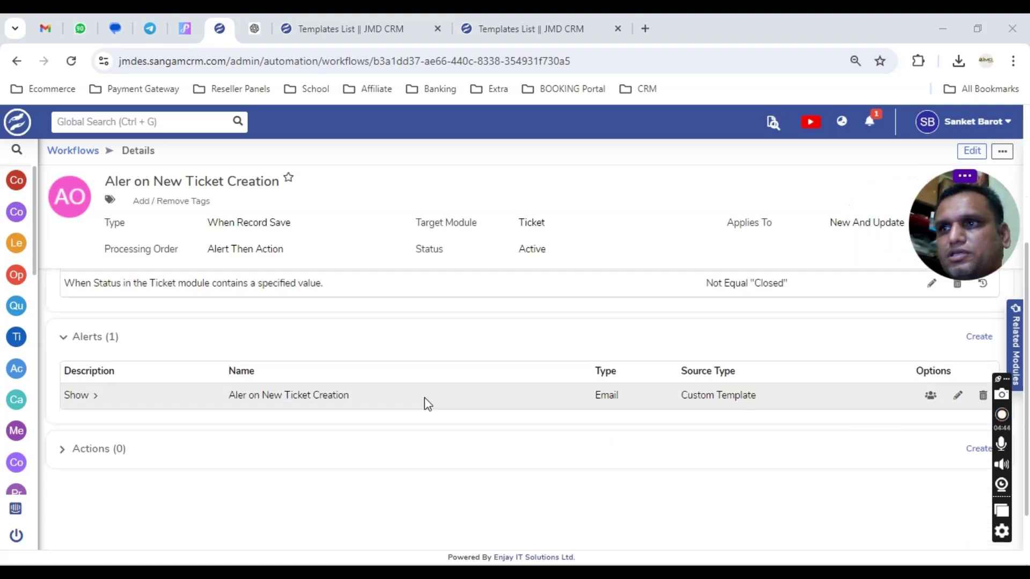
left_click(84, 397)
left_click_drag(75, 443, 218, 446)
left_click_drag(73, 466, 313, 462)
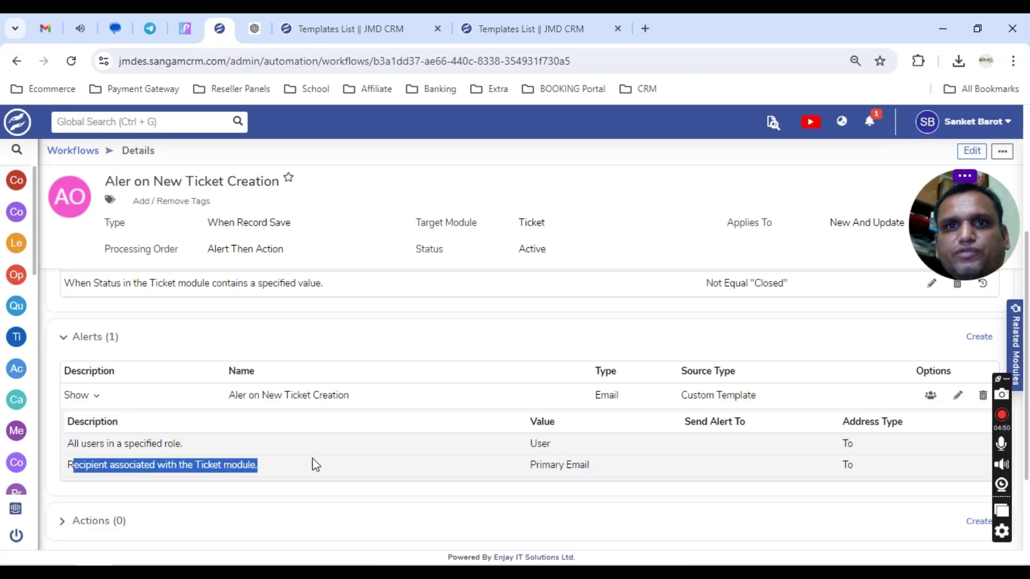
left_click(320, 465)
left_click_drag(527, 468, 617, 473)
left_click(614, 472)
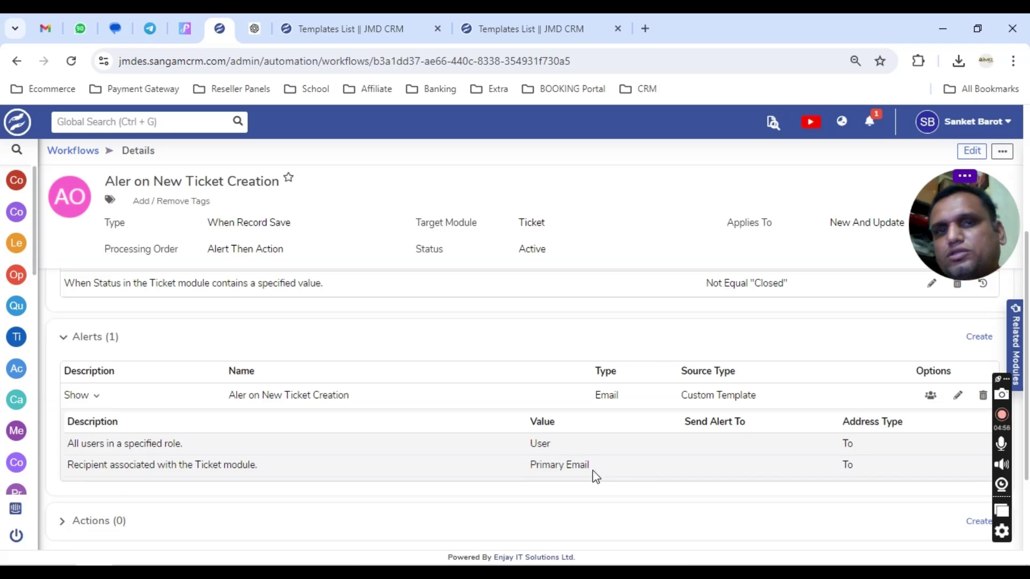
left_click(958, 398)
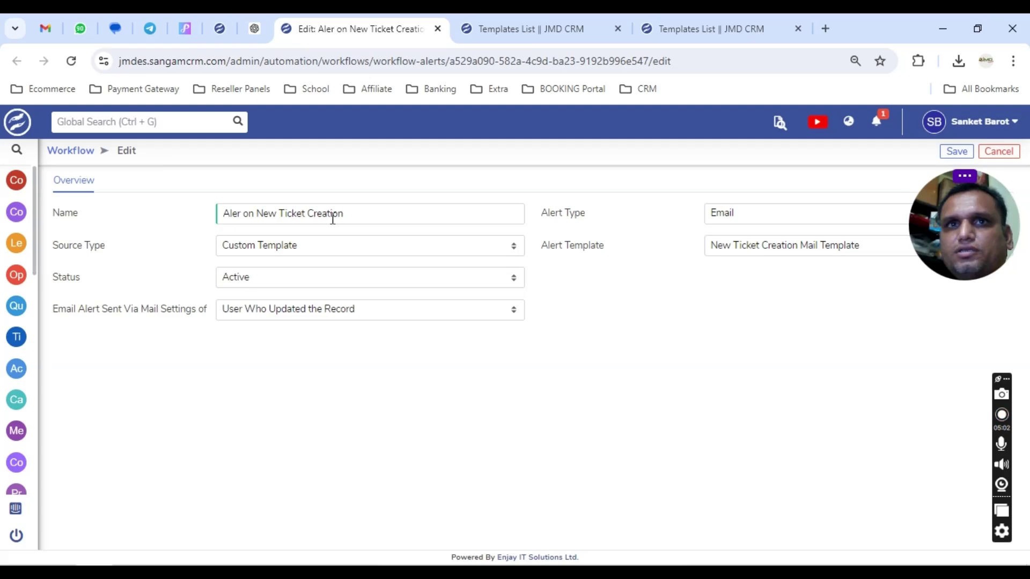
Save the email alert settings and inspect both recipients' settings without changing them.
left_click(959, 151)
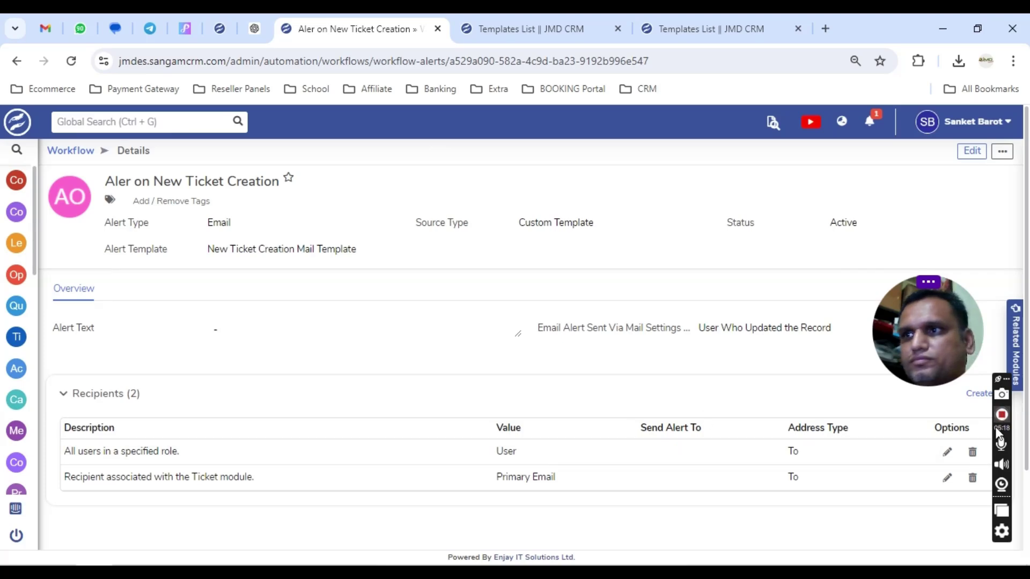
left_click(946, 478)
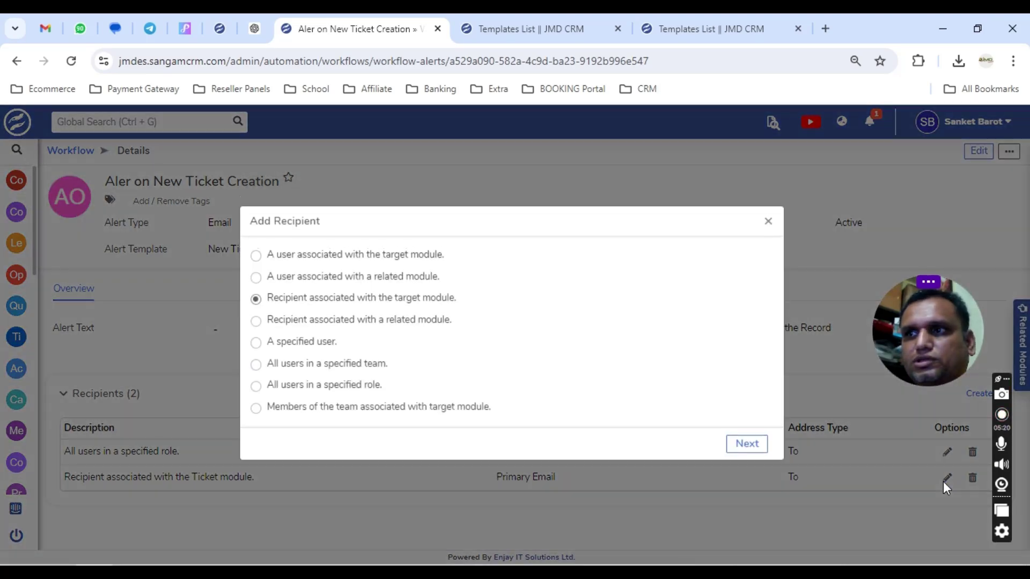
left_click(769, 223)
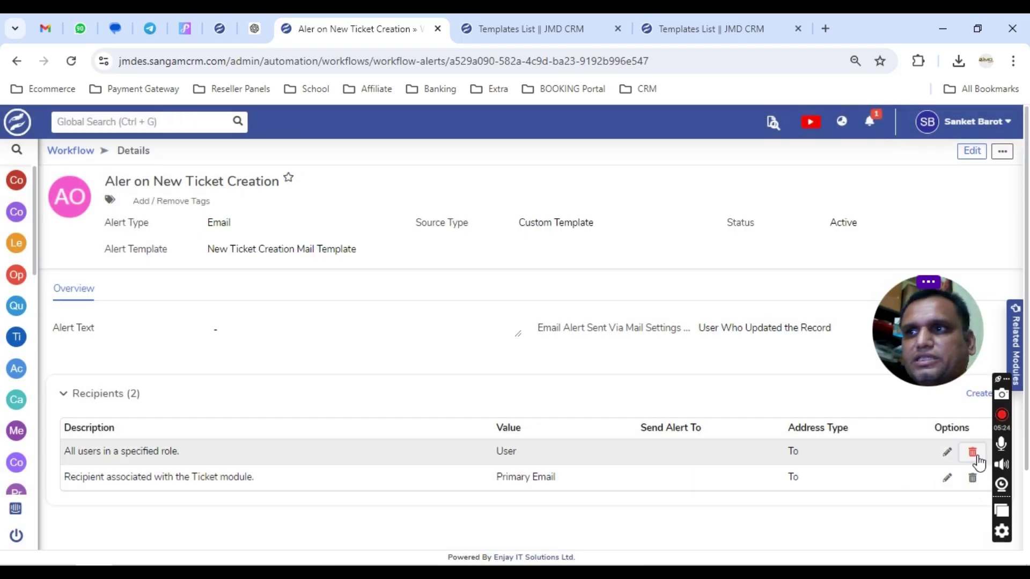
left_click(946, 452)
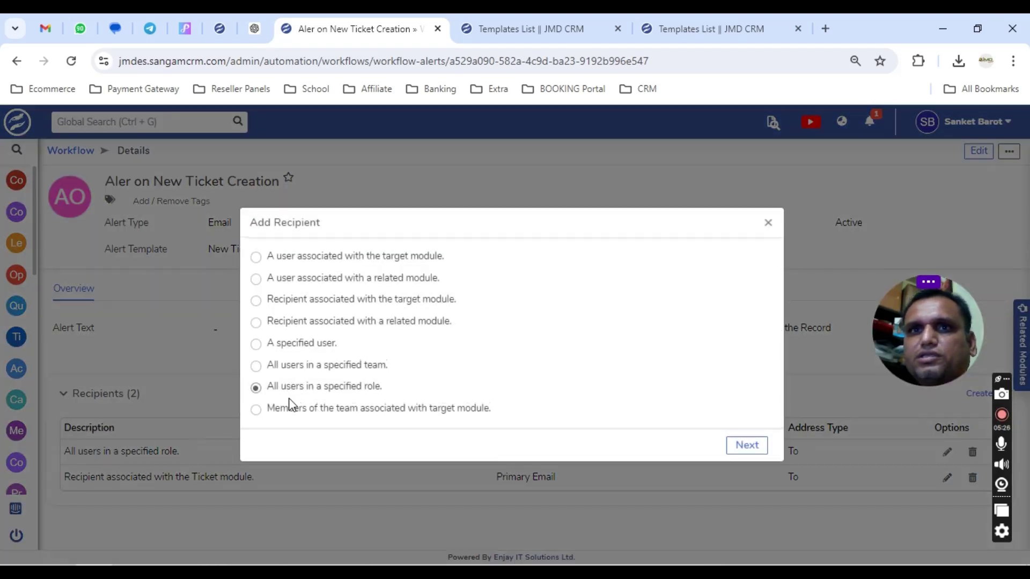
left_click(788, 229)
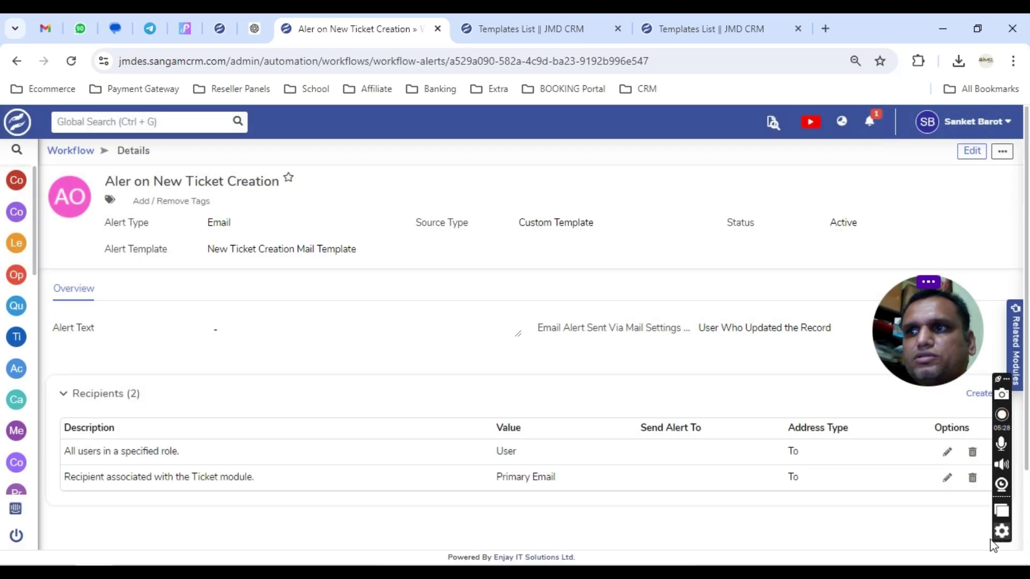
Re-save the Ticket-module recipient as Primary Email in To and return to the workflow.
left_click(946, 478)
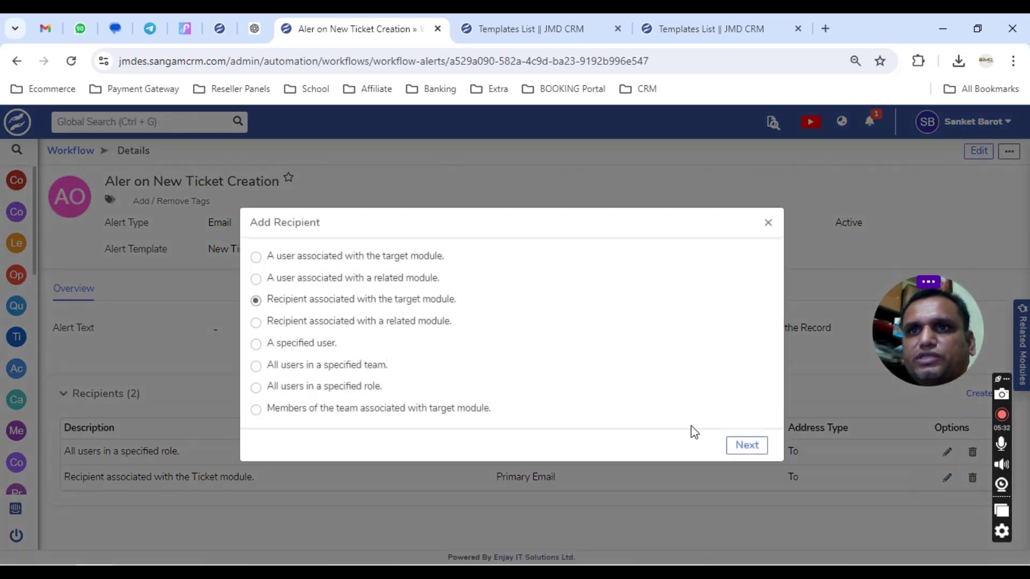
left_click(747, 450)
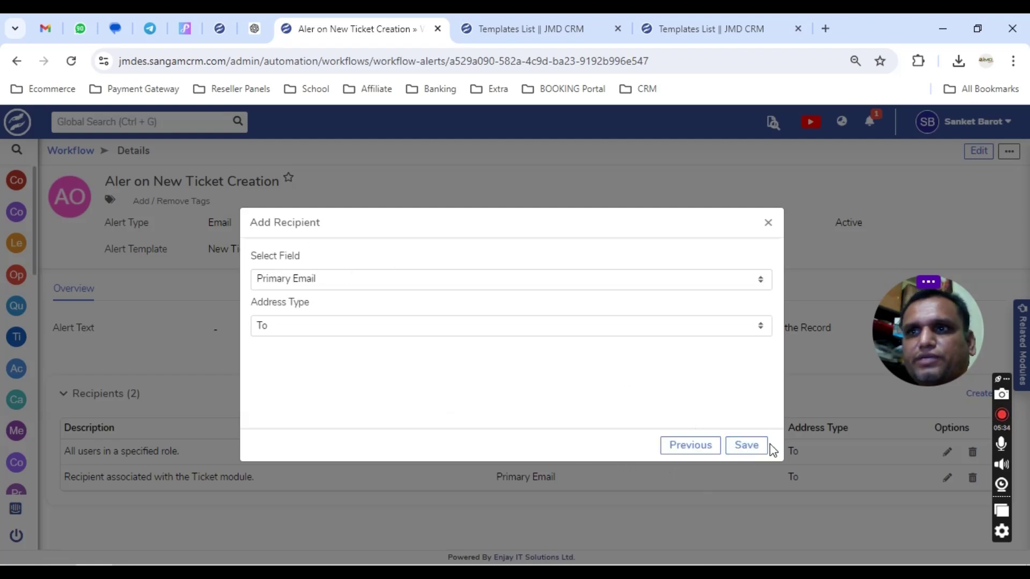
left_click(749, 446)
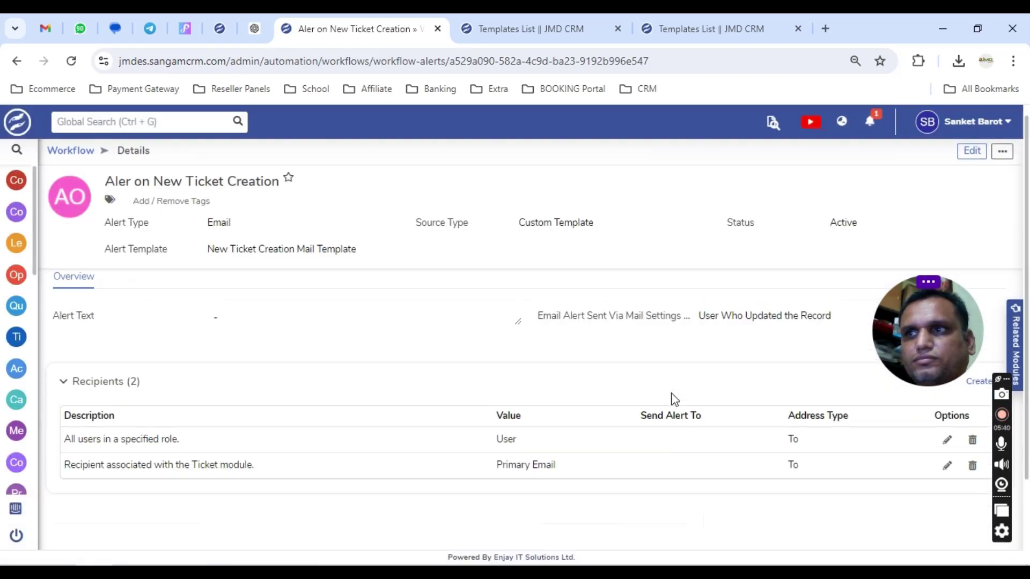
left_click(76, 153)
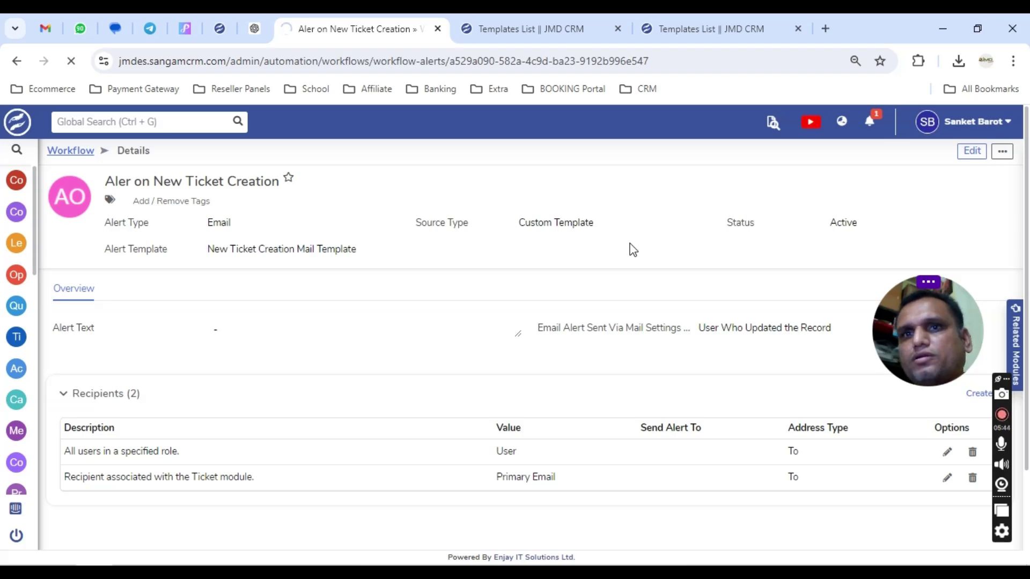
View the alert's recipients in a new tab, then return and open the Tickets list.
scroll(389, 267, "down", 5)
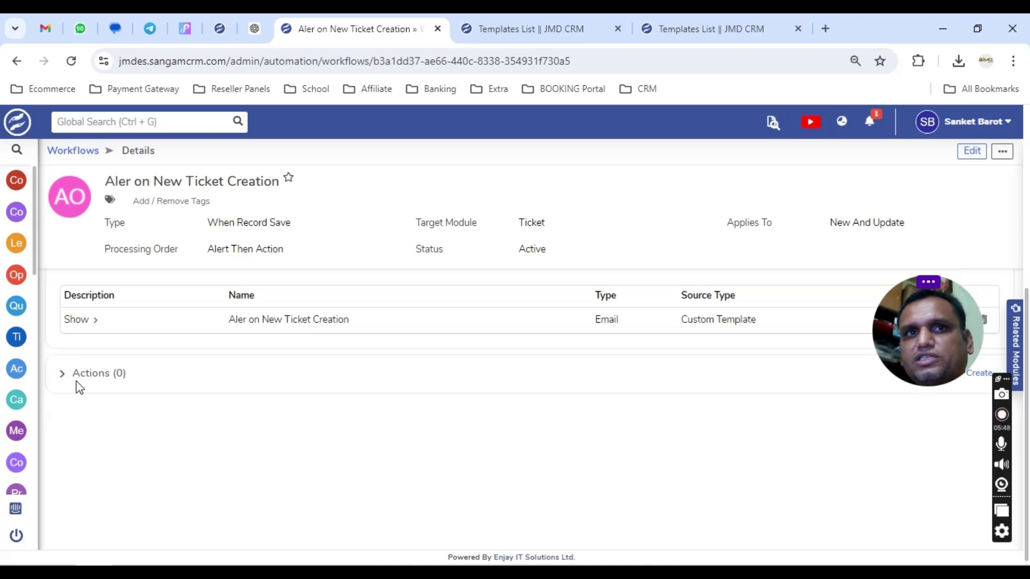
scroll(591, 320, "up", 4)
scroll(835, 410, "down", 3)
left_click(931, 395)
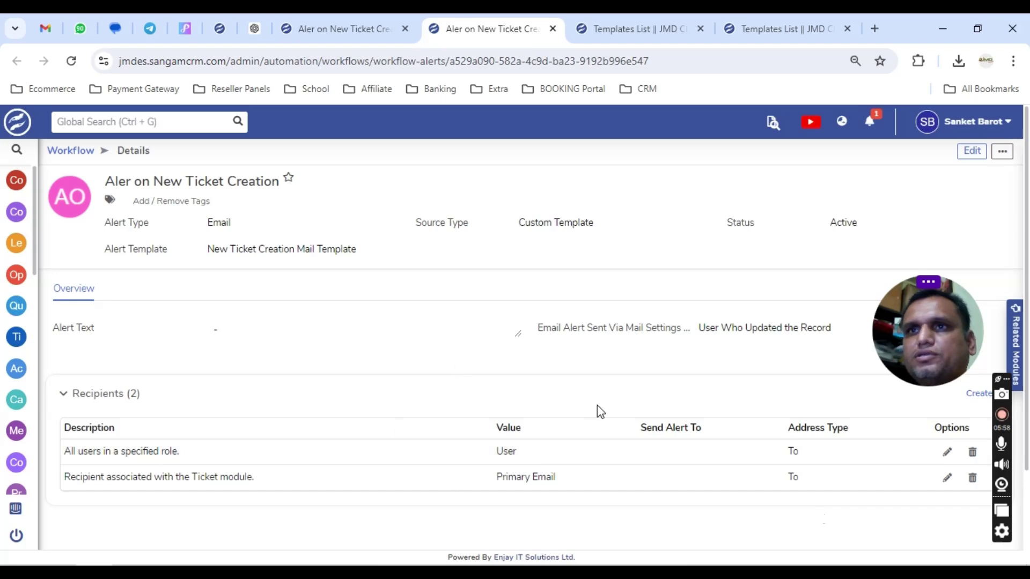
left_click(219, 29)
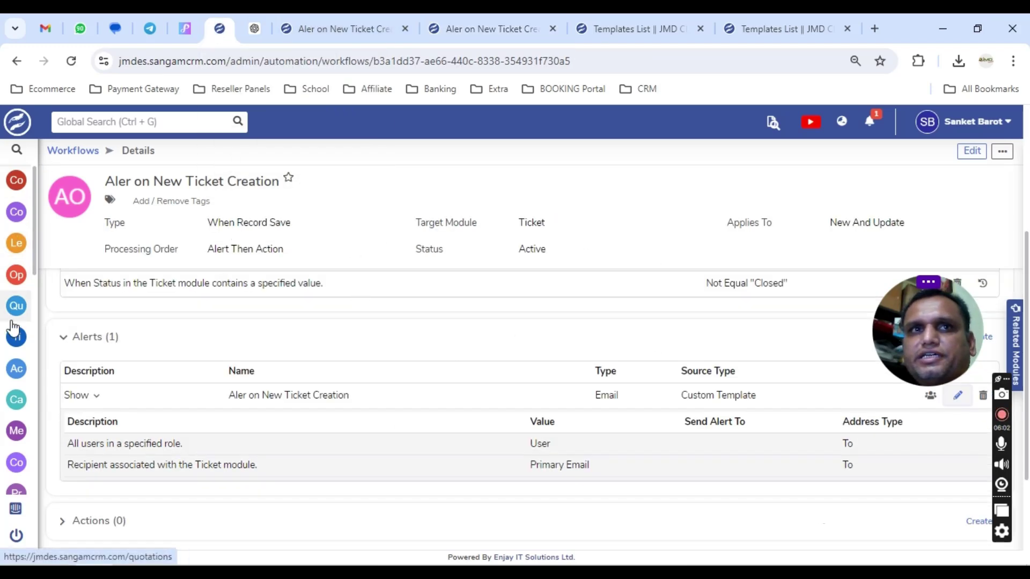
mouse_move(28, 320)
left_click(55, 336)
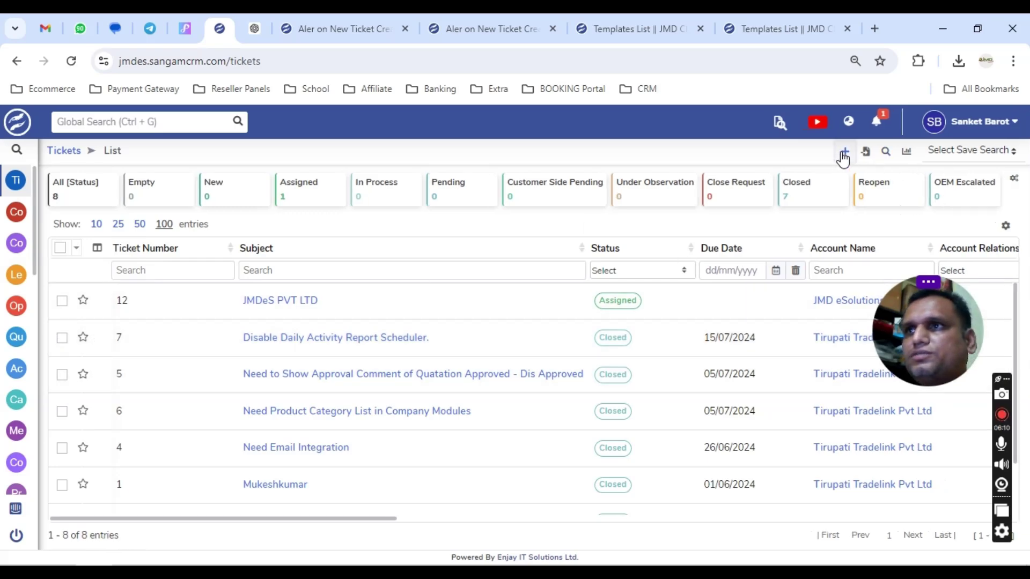
Start new ticket 'Test to Worflow' with Status New, Account JMD eSolutions and Type Demo.
left_click(844, 153)
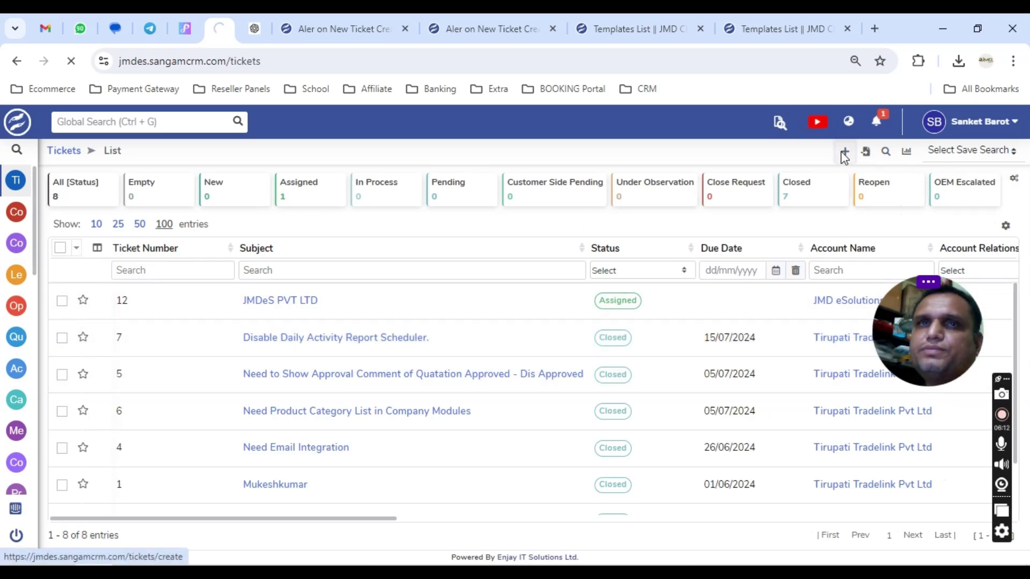
left_click(306, 213)
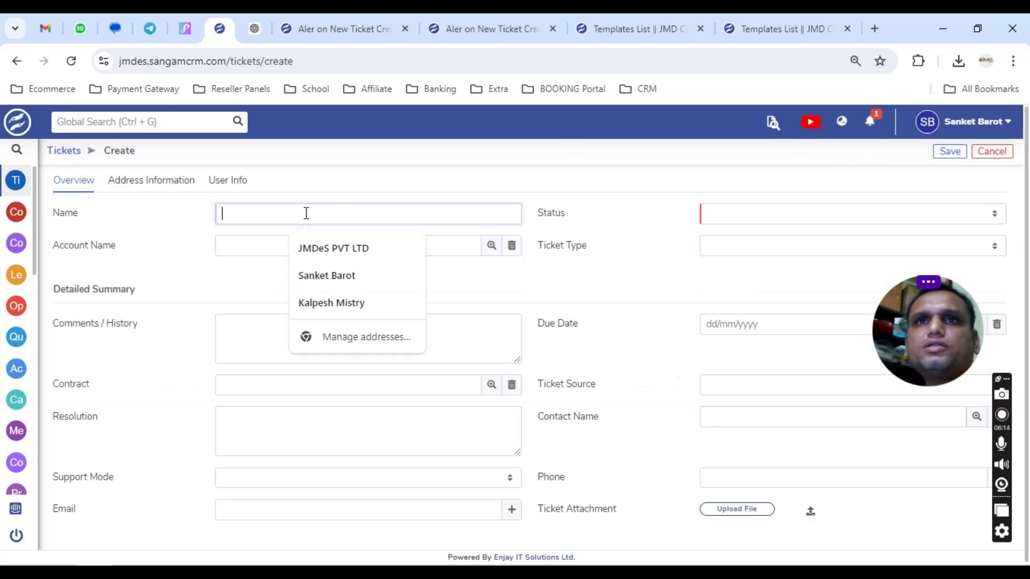
type("Test to Worflow")
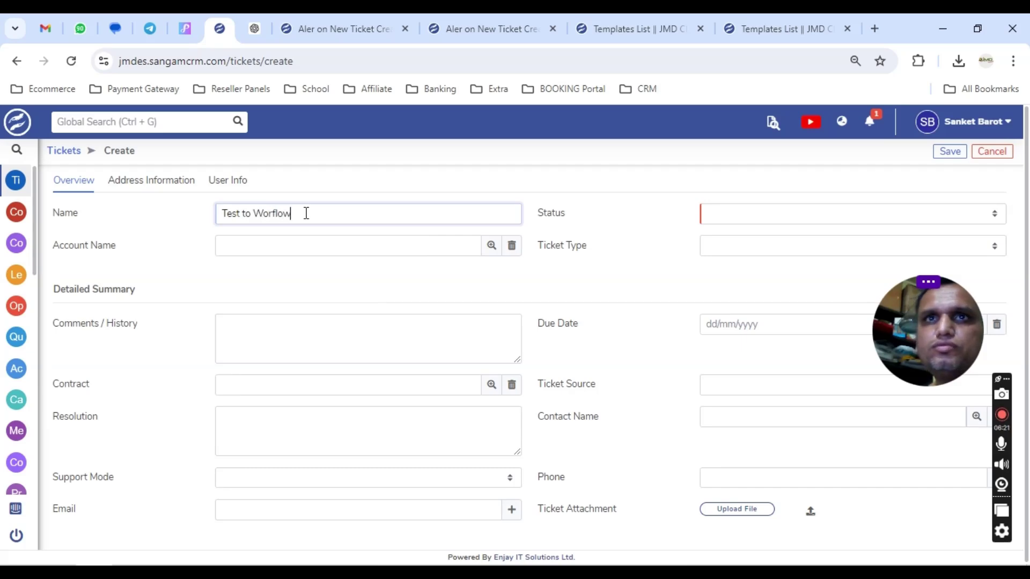
key("ctrl+a")
key("Tab")
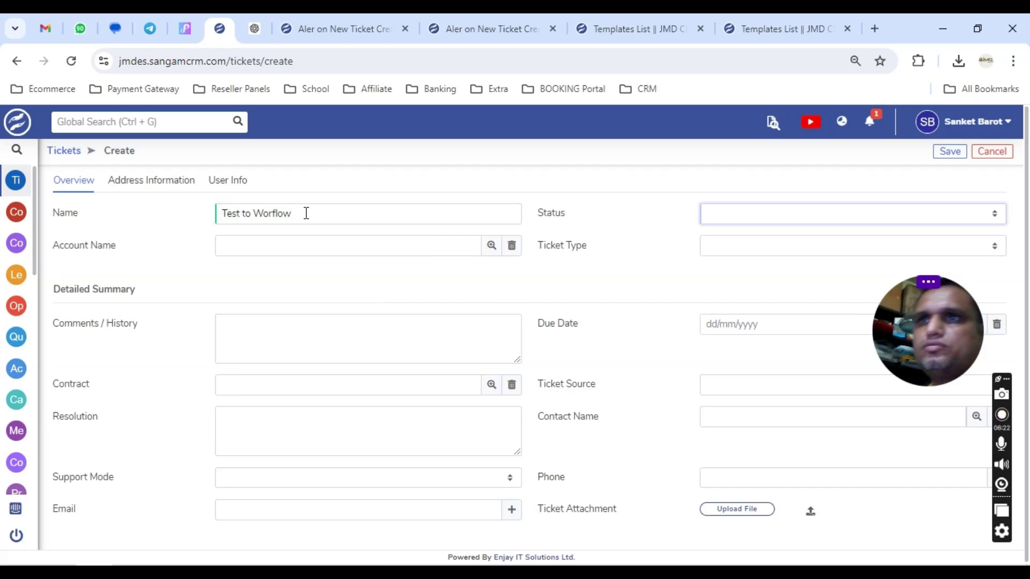
left_click(765, 215)
left_click(731, 248)
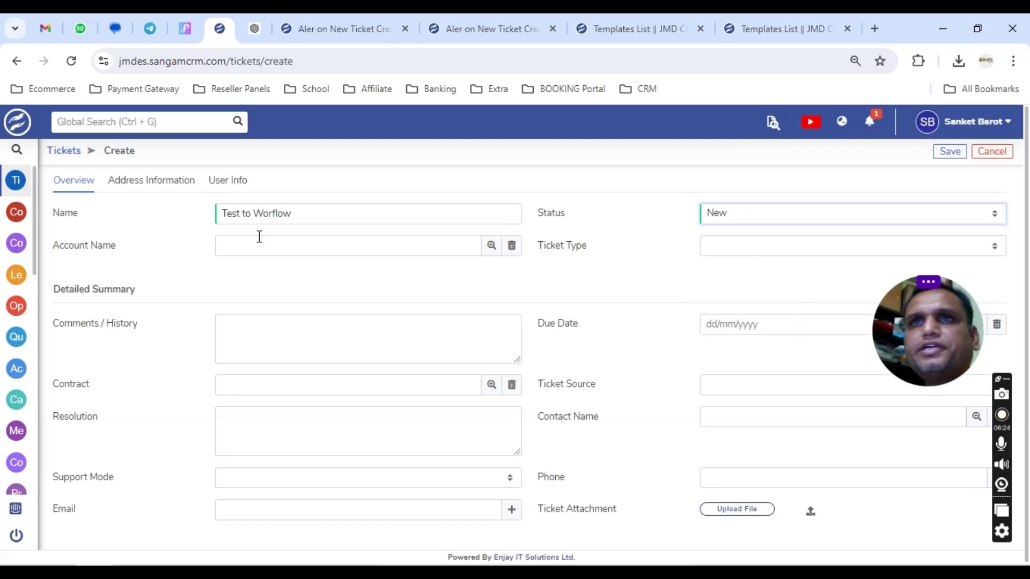
left_click(489, 247)
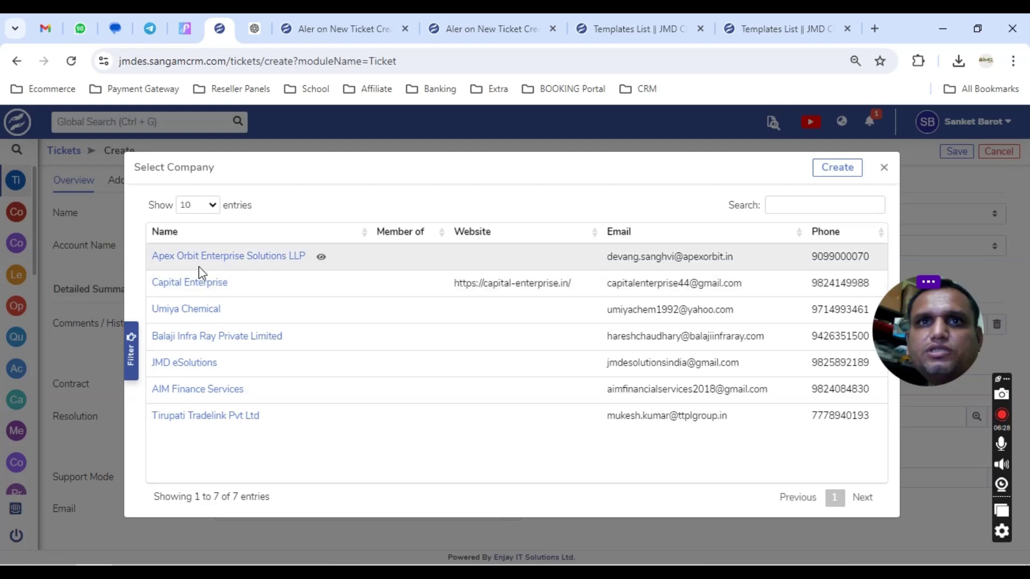
left_click(184, 362)
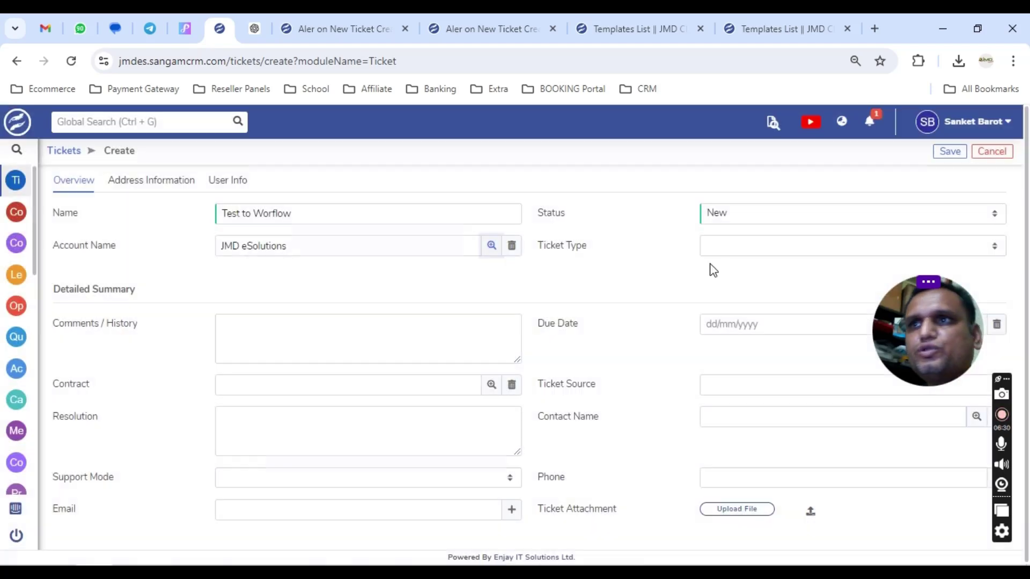
left_click(742, 248)
left_click(717, 274)
Add a comment, set Source to Call, pick the contact, save the ticket, and check Gmail.
left_click(373, 345)
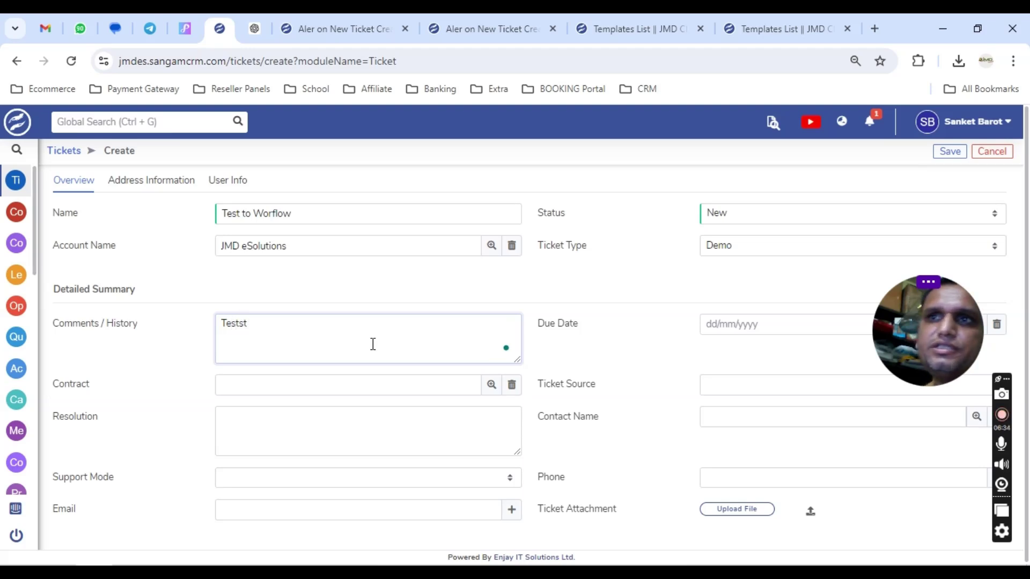
left_click(737, 385)
left_click(720, 418)
left_click(721, 416)
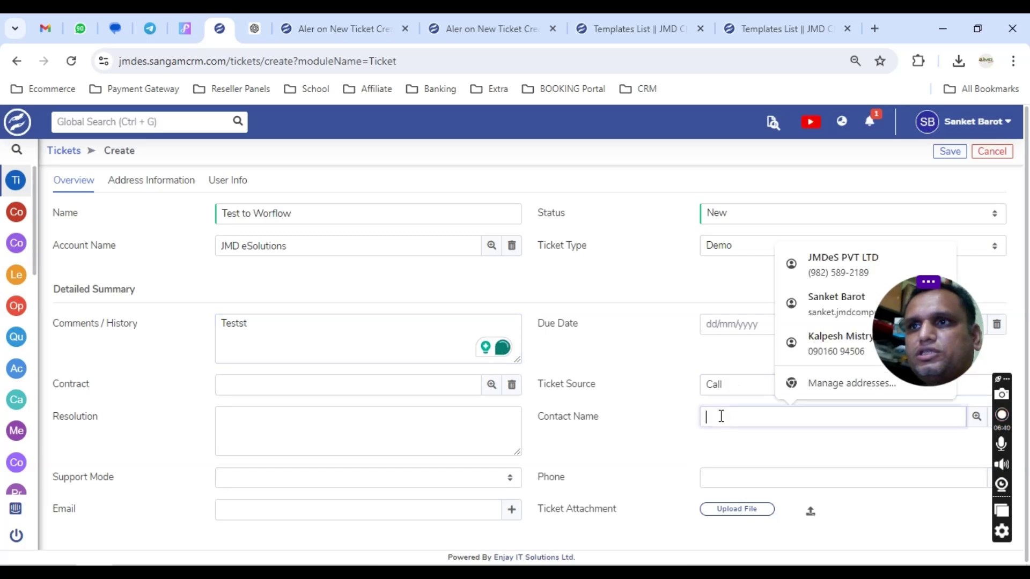
type("sanket")
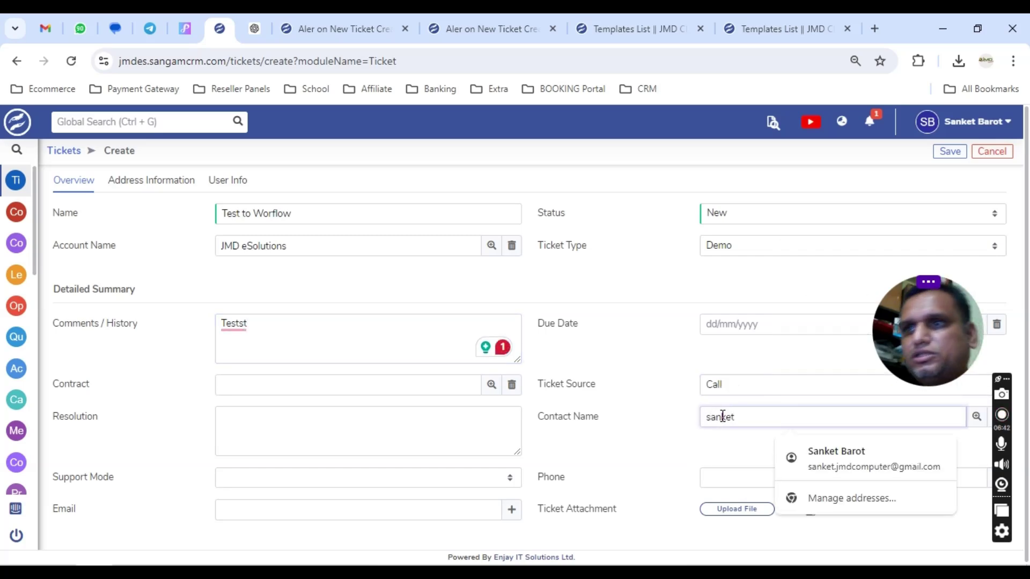
left_click(725, 442)
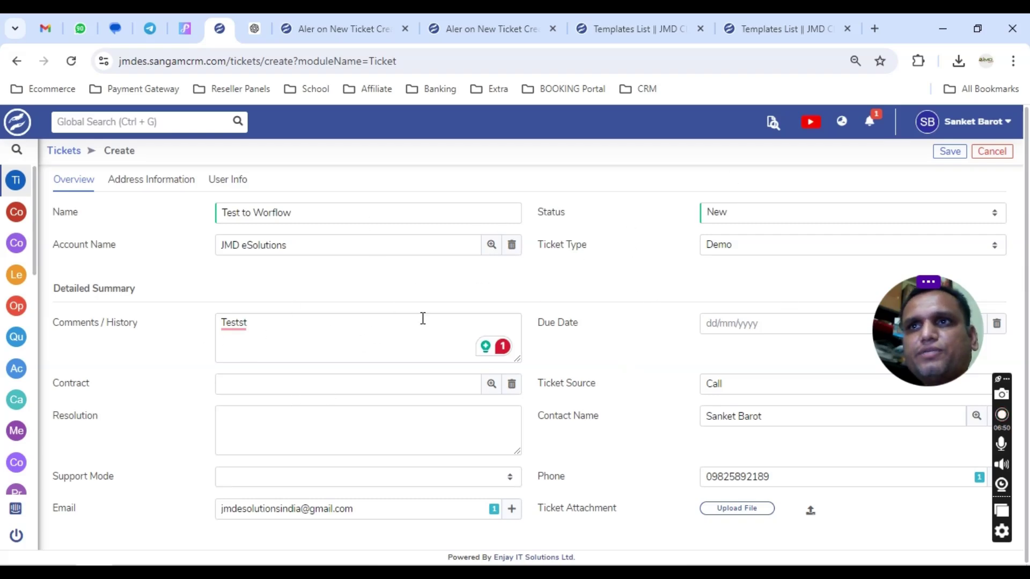
left_click(946, 156)
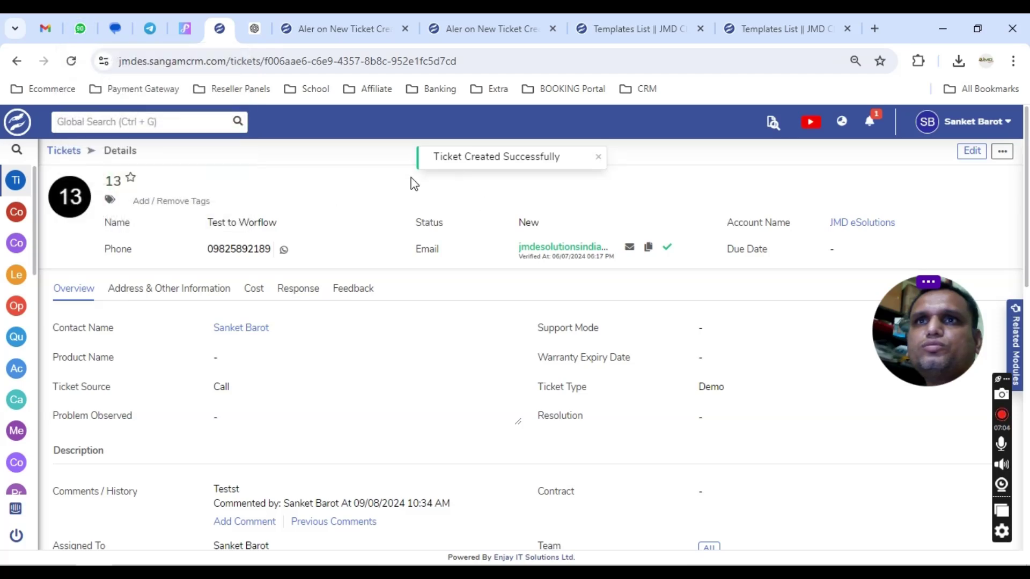
left_click(54, 28)
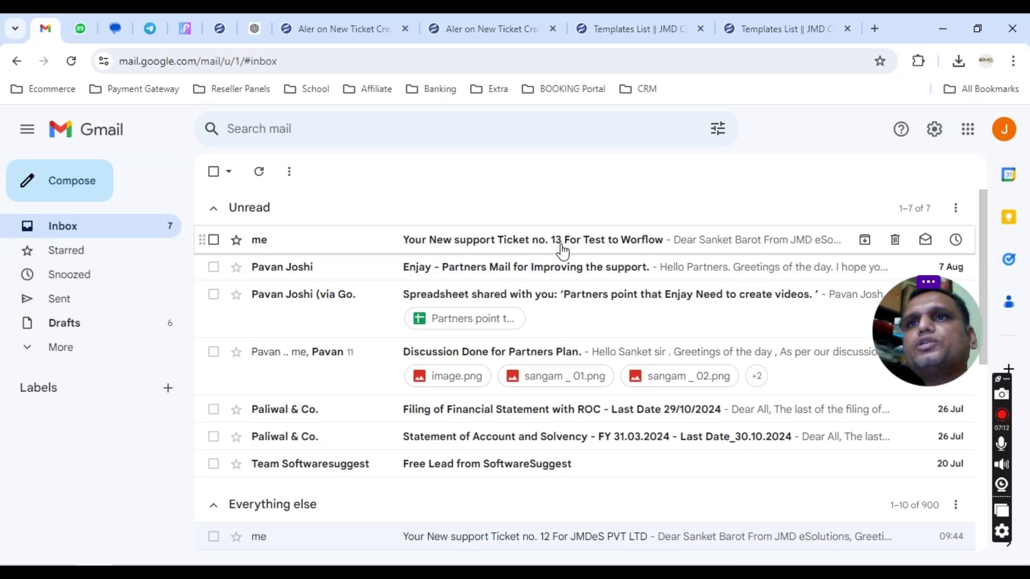
Open the ticket 13 alert email and review its greeting, subject 'Test to Worflow', type and status.
left_click(647, 250)
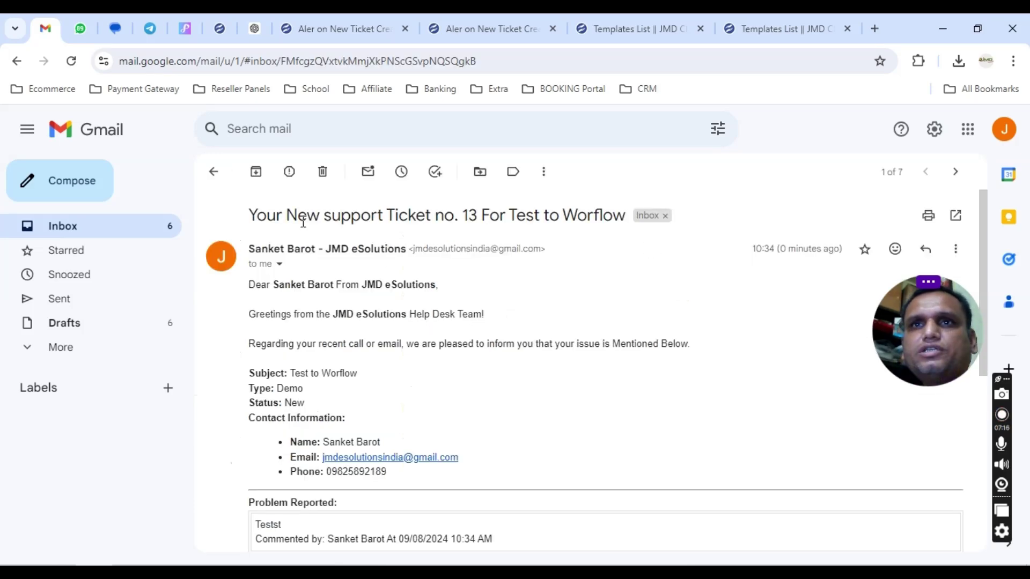
left_click_drag(271, 282, 402, 285)
left_click(271, 290)
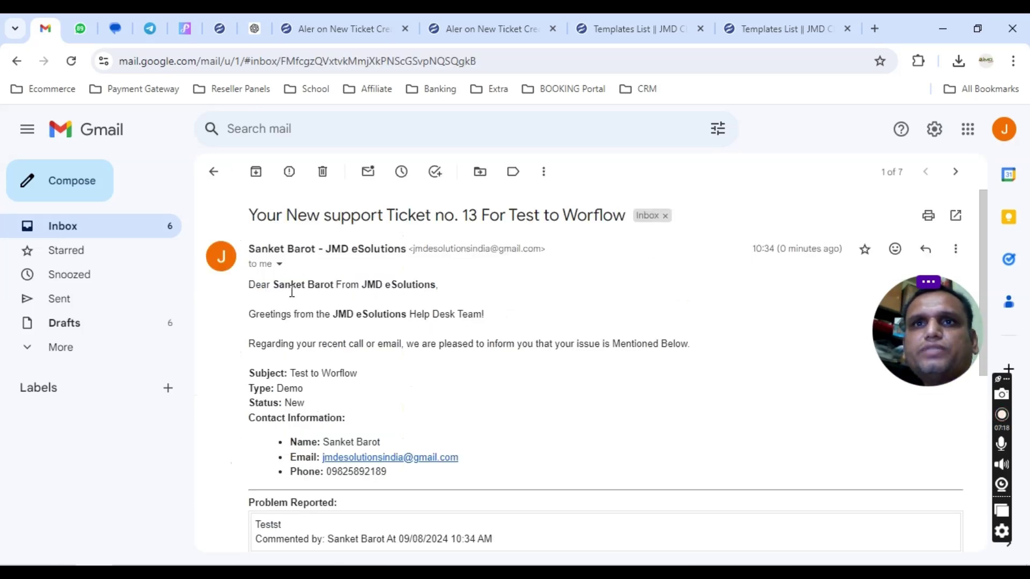
left_click_drag(272, 285, 478, 286)
left_click(477, 286)
left_click_drag(314, 315, 357, 376)
left_click(287, 386)
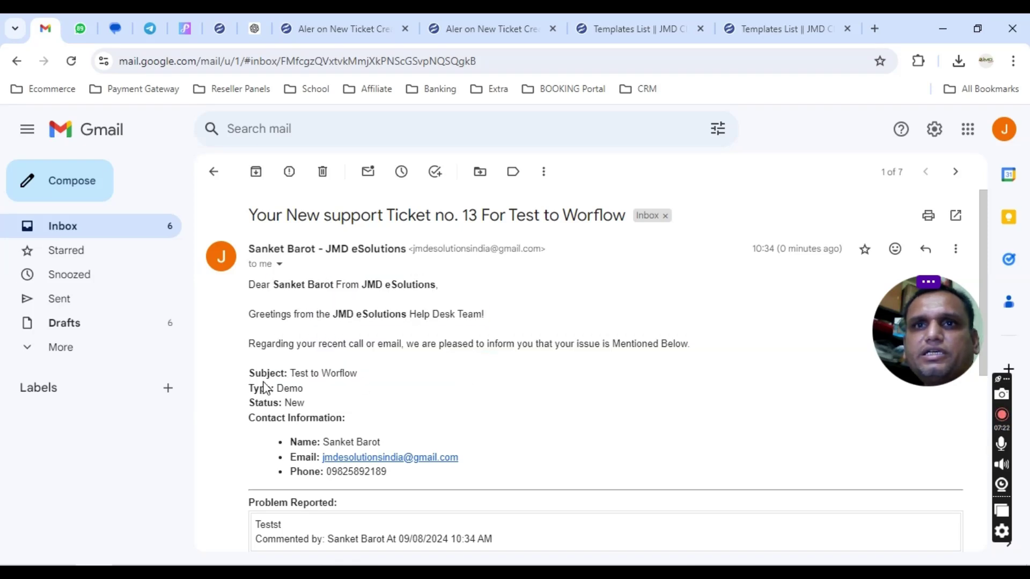
left_click_drag(295, 373, 415, 379)
left_click(415, 380)
left_click_drag(283, 390, 369, 418)
left_click(364, 418)
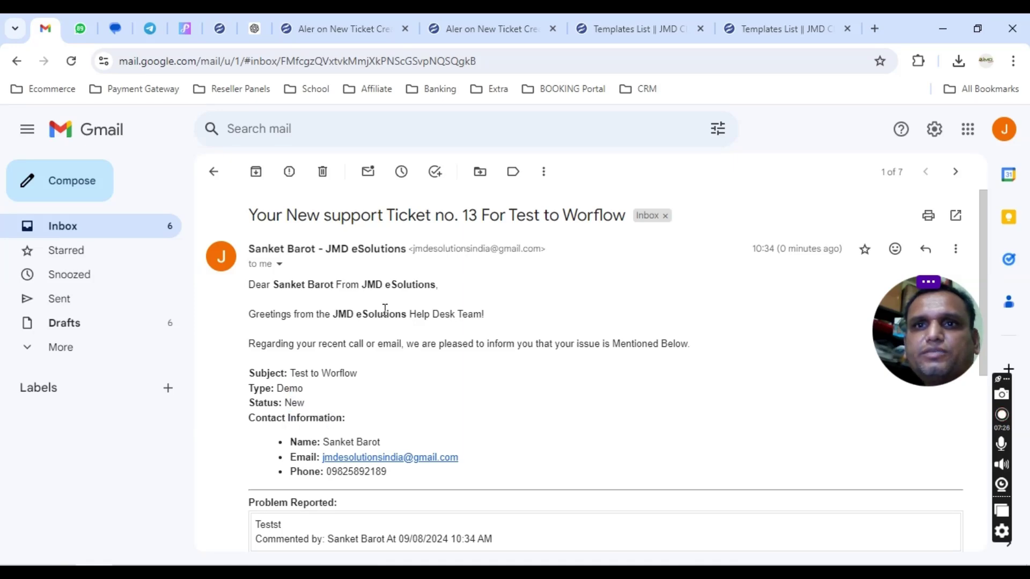
Check the email's reported problem text and its Resolutions if Any section.
scroll(381, 290, "down", 3)
left_click_drag(255, 372, 526, 394)
left_click(525, 394)
left_click_drag(241, 465, 315, 466)
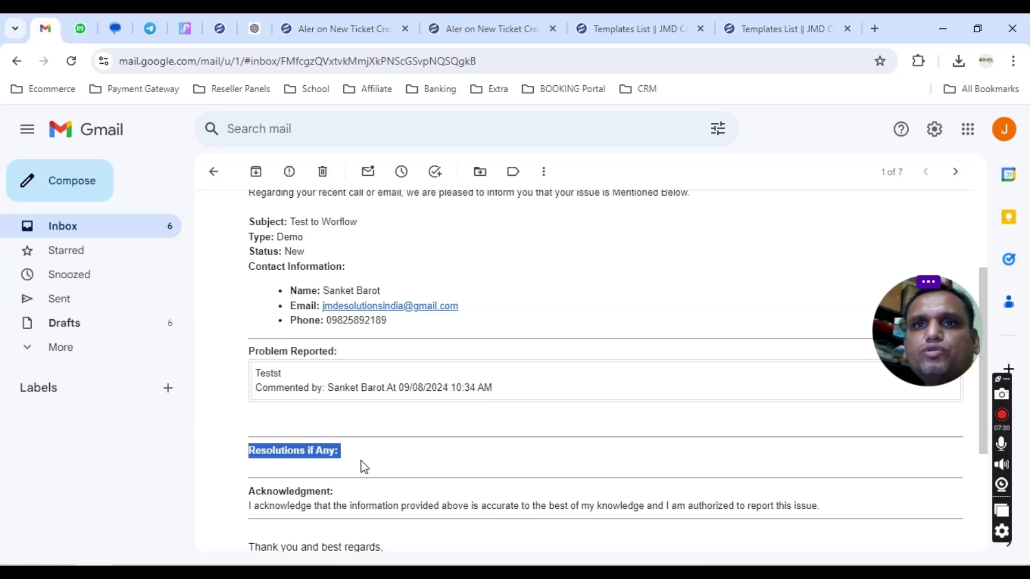
left_click(377, 468)
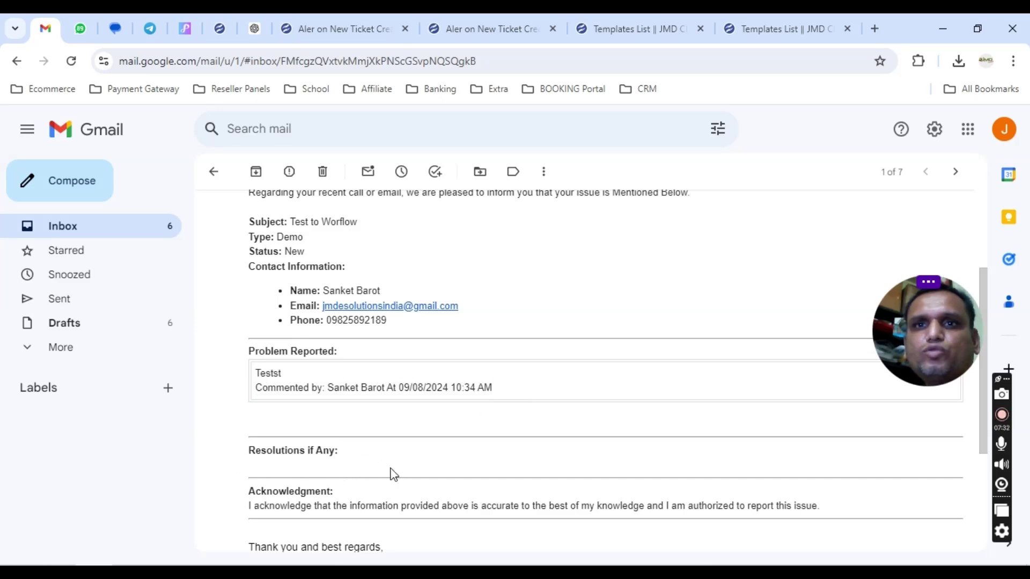
scroll(395, 428, "up", 3)
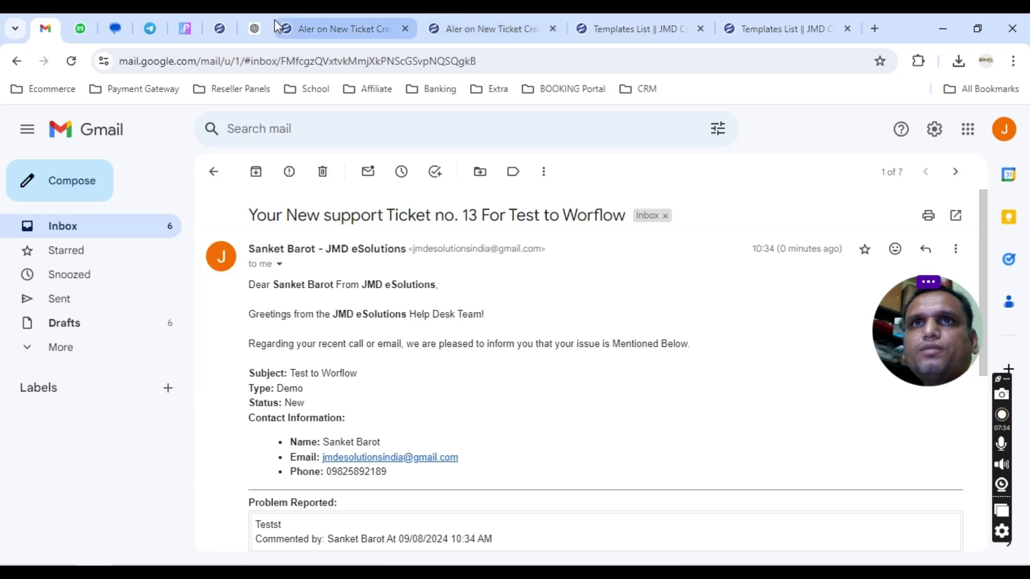
Recheck the email's New status and reported problem, then return to ticket 13 in the CRM.
left_click(220, 33)
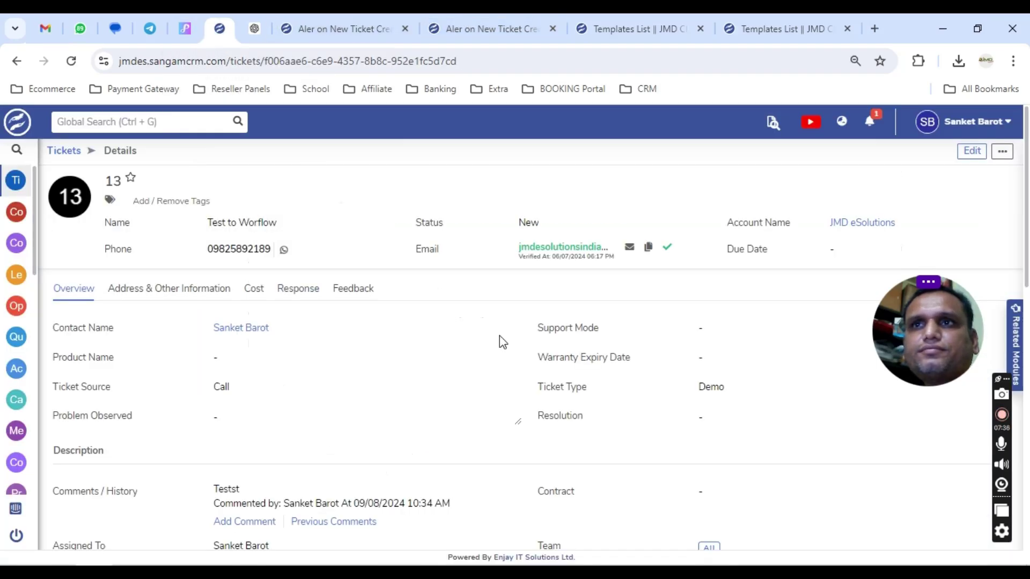
left_click(45, 28)
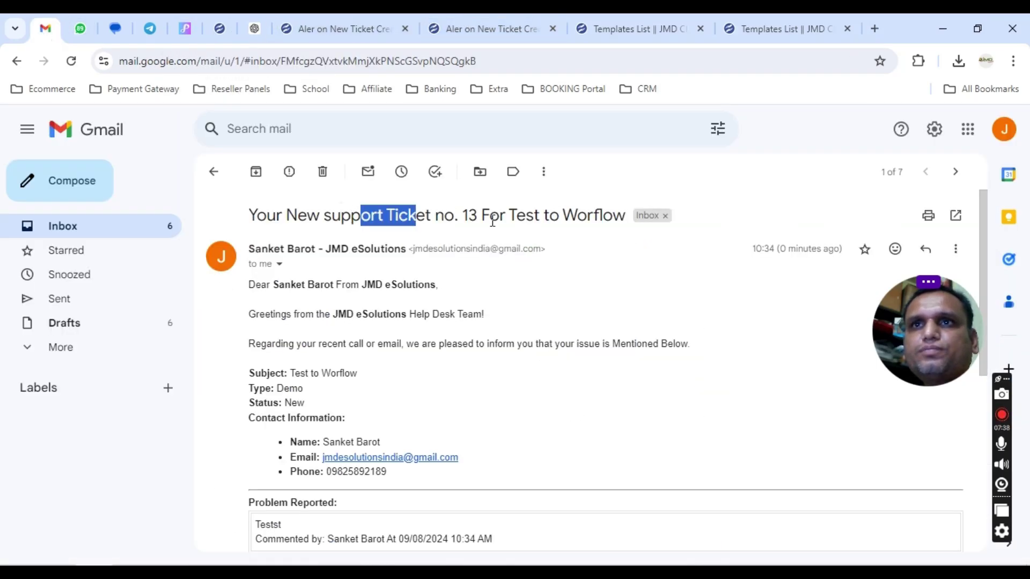
left_click_drag(278, 403, 356, 407)
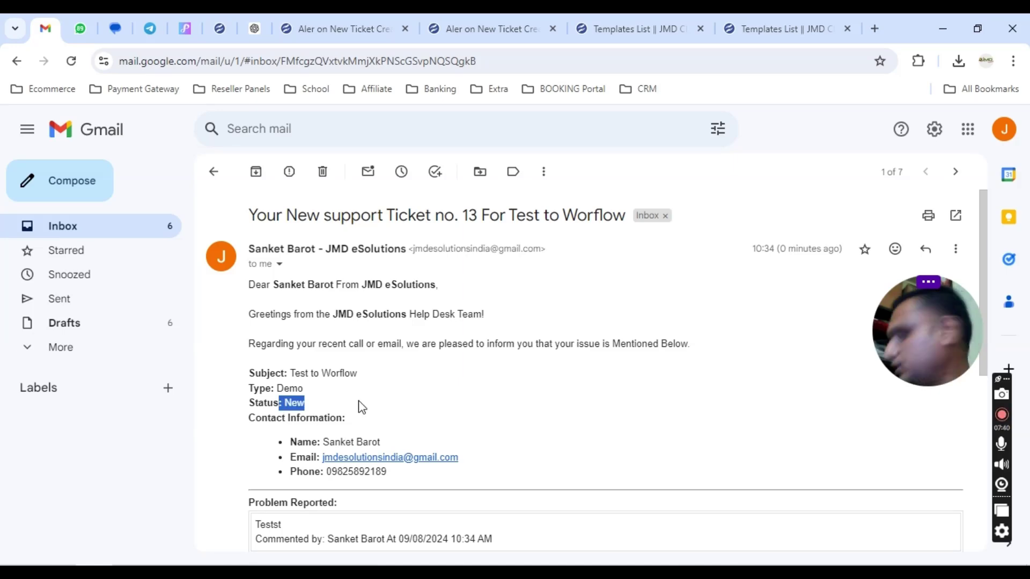
scroll(359, 398, "down", 3)
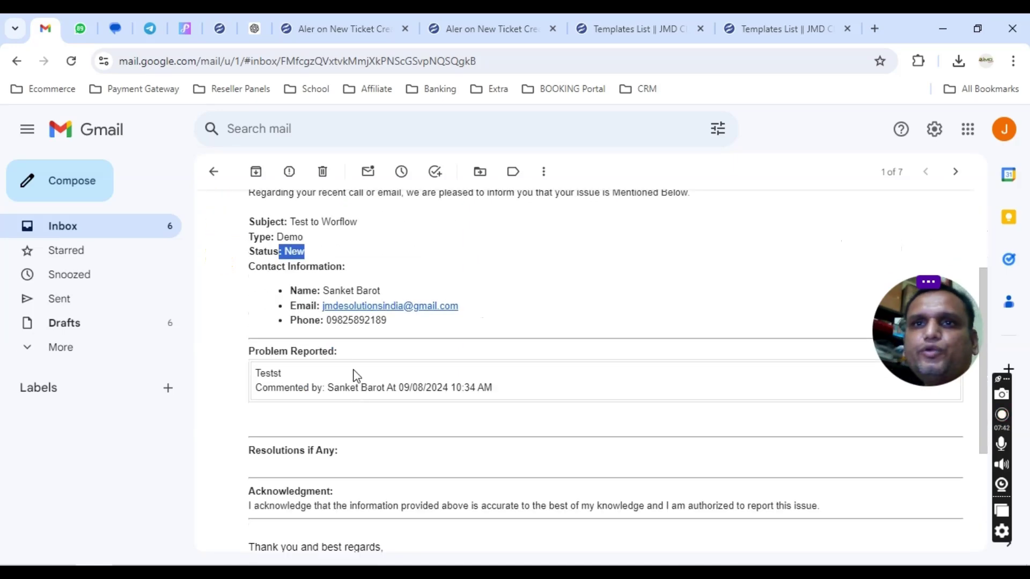
left_click_drag(273, 251, 359, 254)
left_click(360, 254)
left_click_drag(254, 374, 437, 387)
scroll(253, 200, "up", 2)
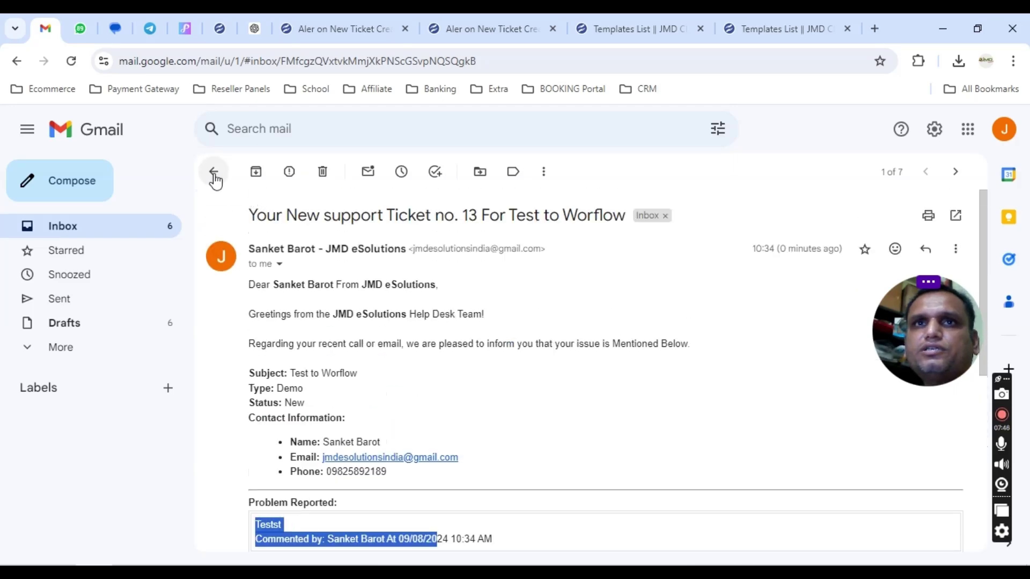
left_click(213, 171)
left_click(219, 28)
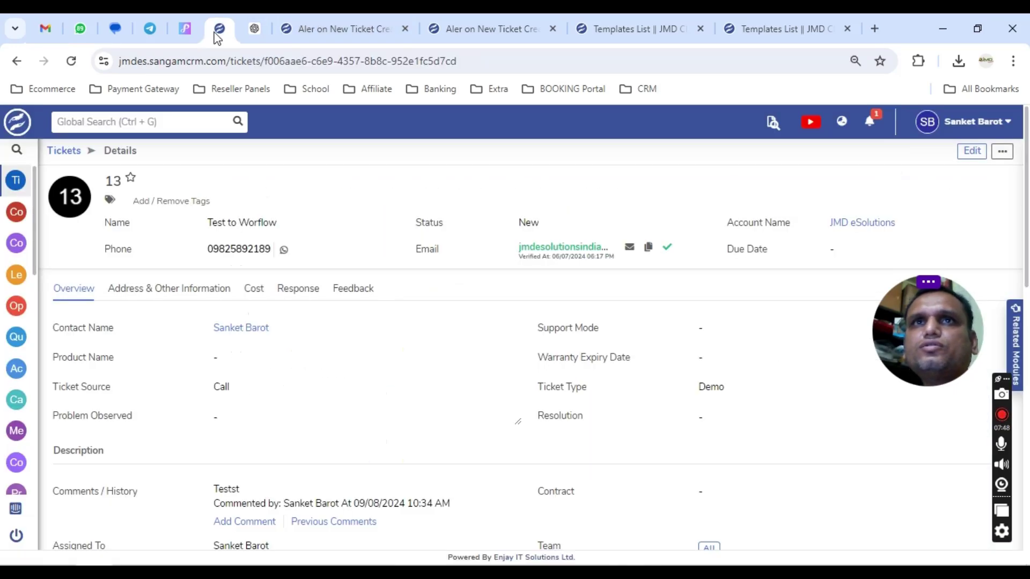
Edit ticket 13 and change its status to Assigned.
left_click(974, 155)
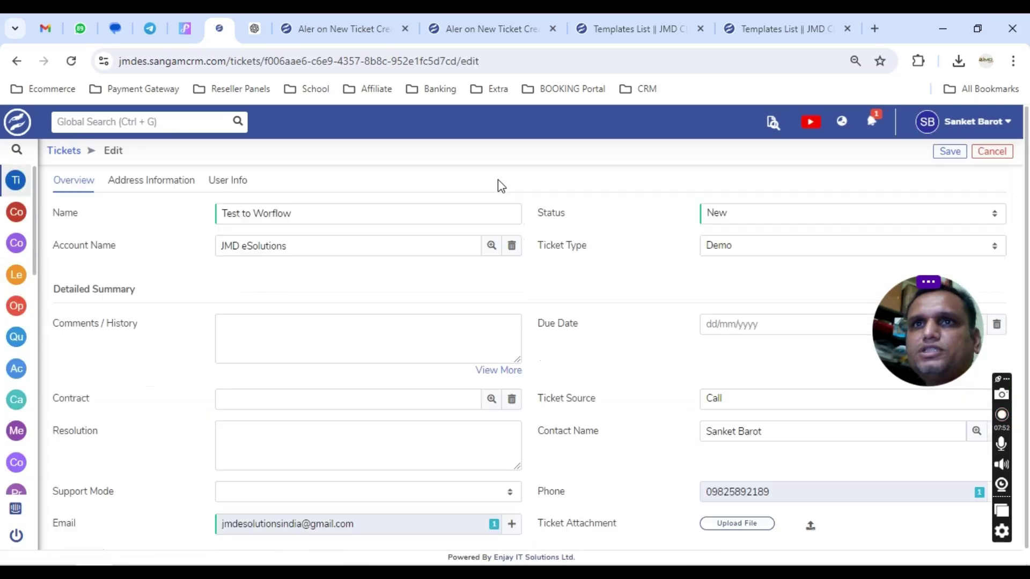
left_click(768, 217)
left_click(747, 256)
scroll(386, 279, "down", 1)
Write a Comments / History note that the customer needs automatic email-sending options.
left_click(324, 331)
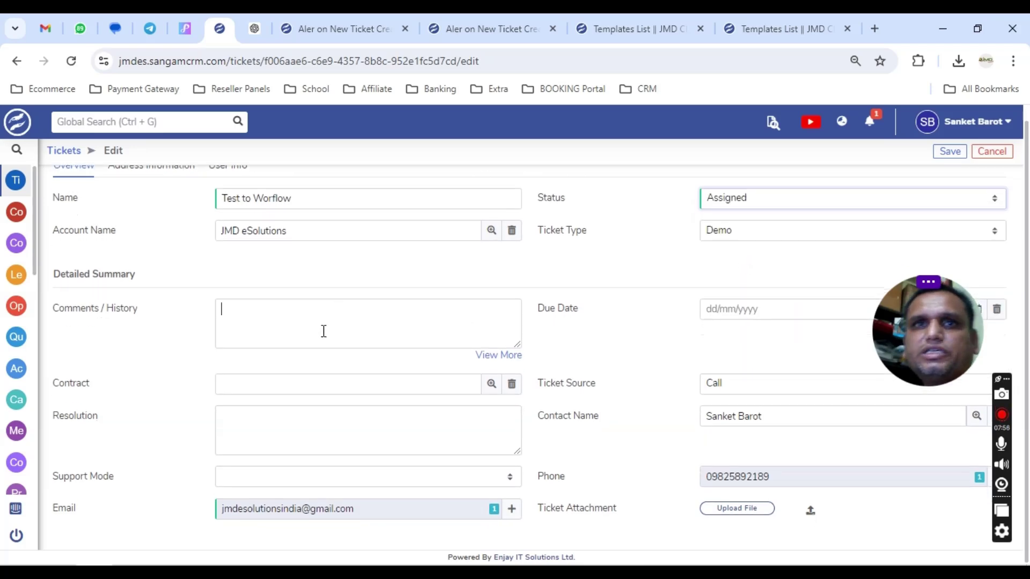
type("Customer ")
type("Report")
key("BackSpace")
key("BackSpace")
key("BackSpace")
key("BackSpace")
key("BackSpace")
key("BackSpace")
type("Nee")
key("BackSpace")
key("BackSpace")
key("BackSpace")
key("BackSpace")
key("BackSpace")
key("BackSpace")
type("s t")
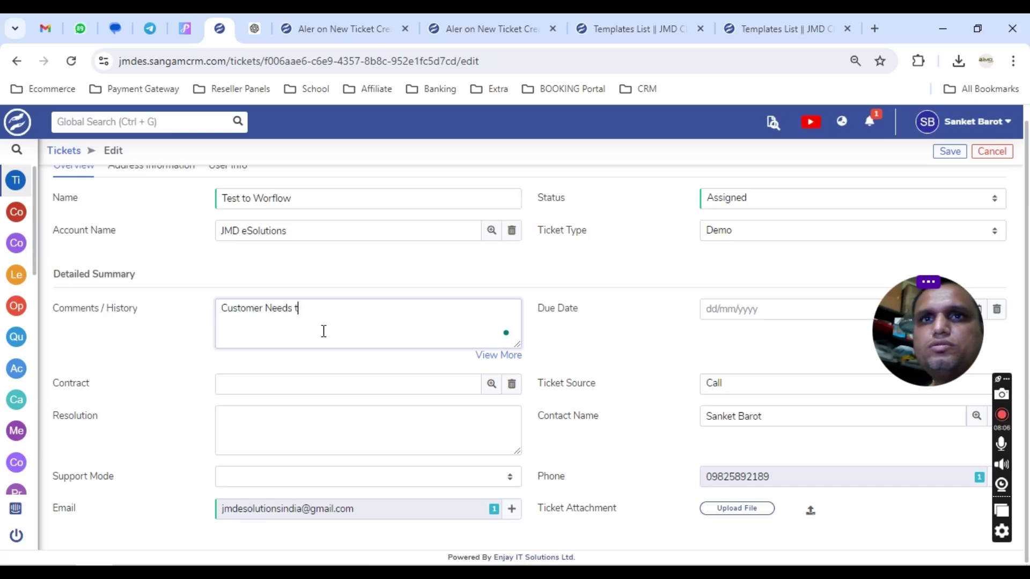
type("o Creat wor")
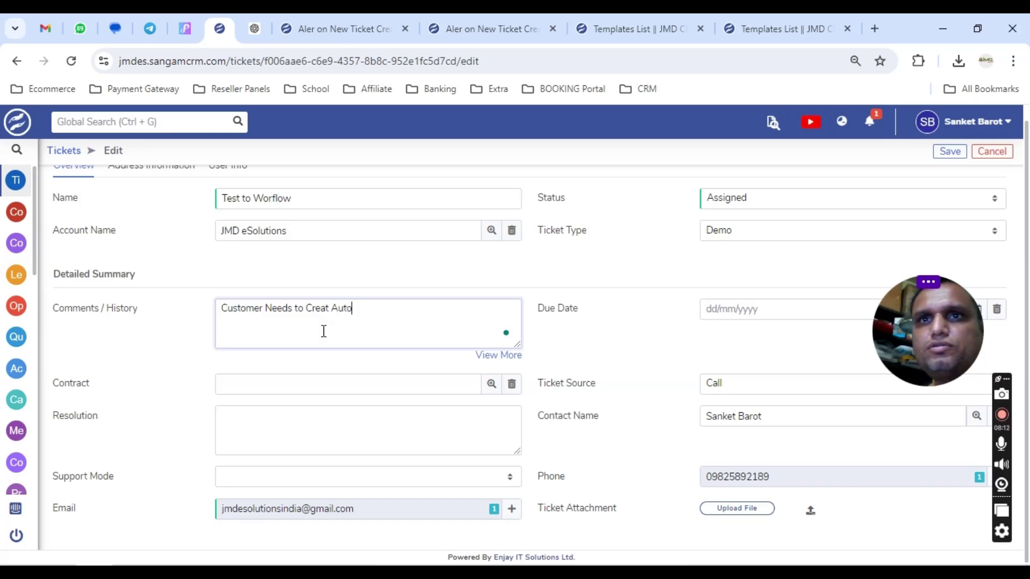
type("matic Email sen")
type("ing options")
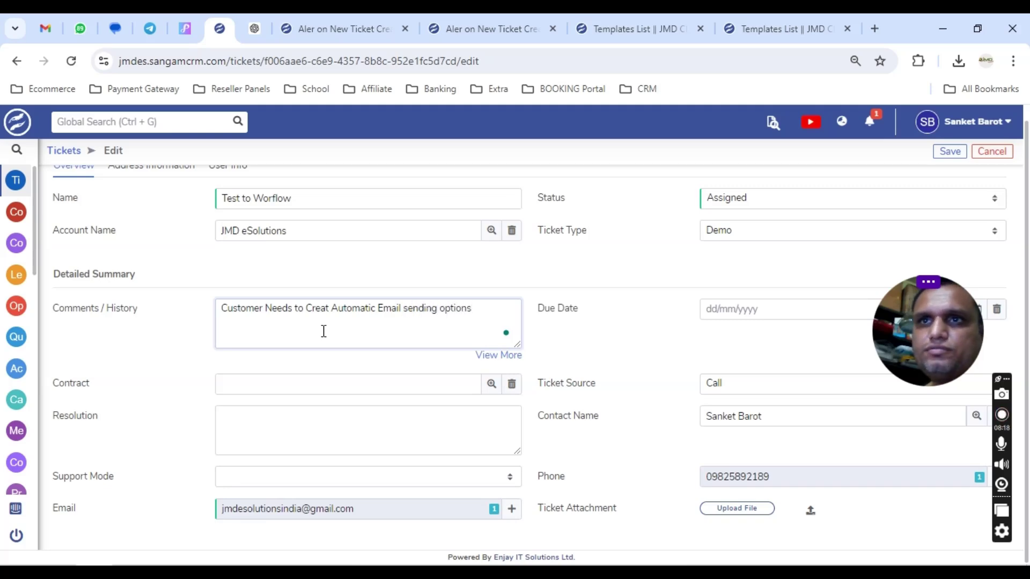
key("ctrl+a")
Enter the resolution 'Creat Workflow', accept the comment's spelling fix, and save the ticket.
left_click(304, 413)
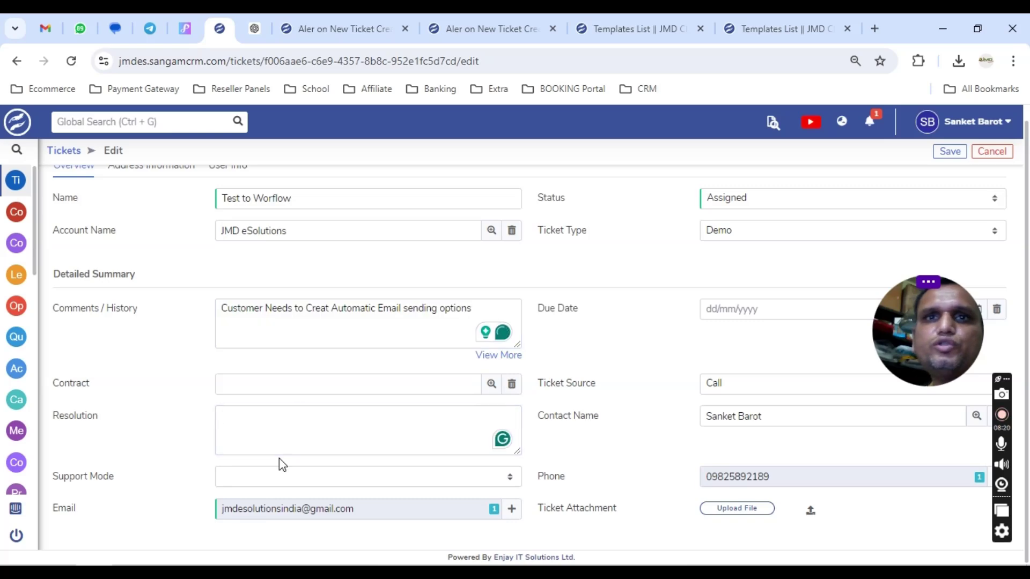
type("Cr")
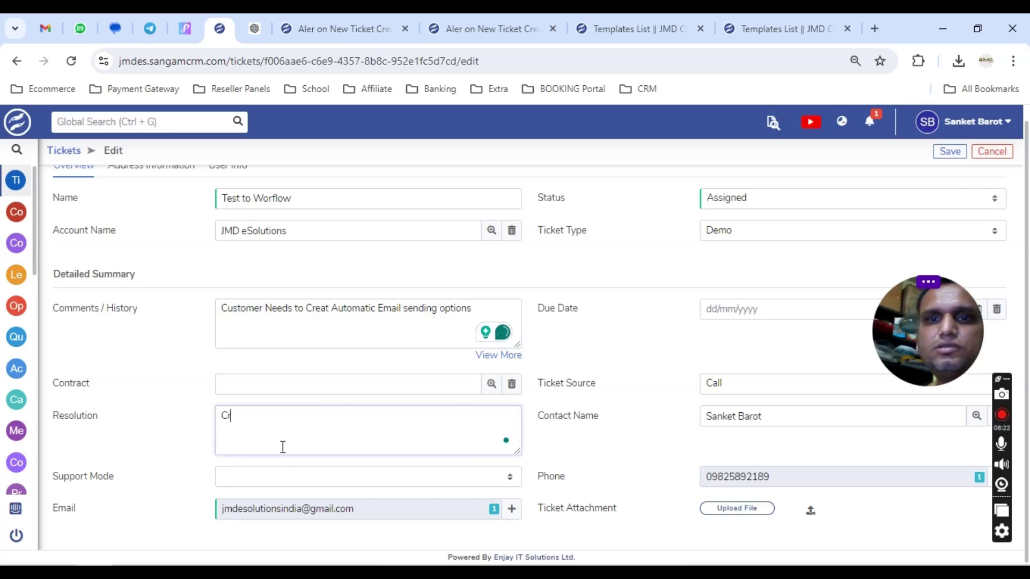
type("eat Workflor ")
type("an")
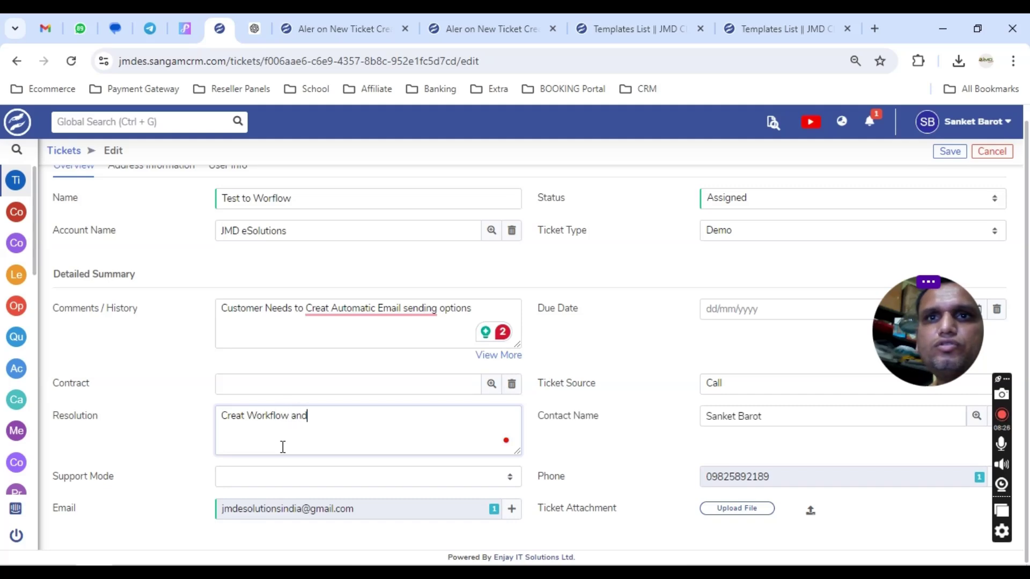
type("d")
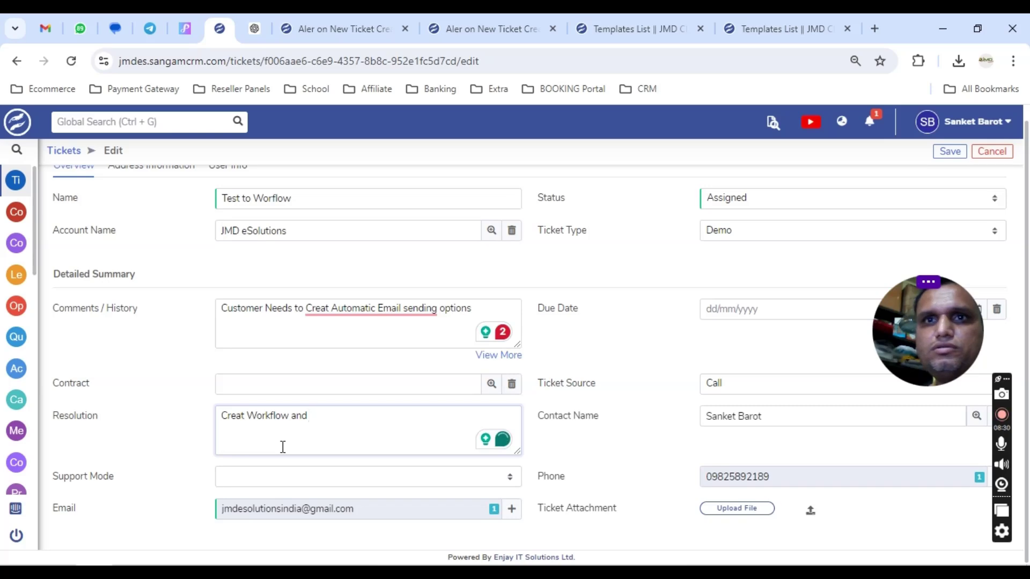
key("BackSpace")
key("BackSpace")
key("BackSpace")
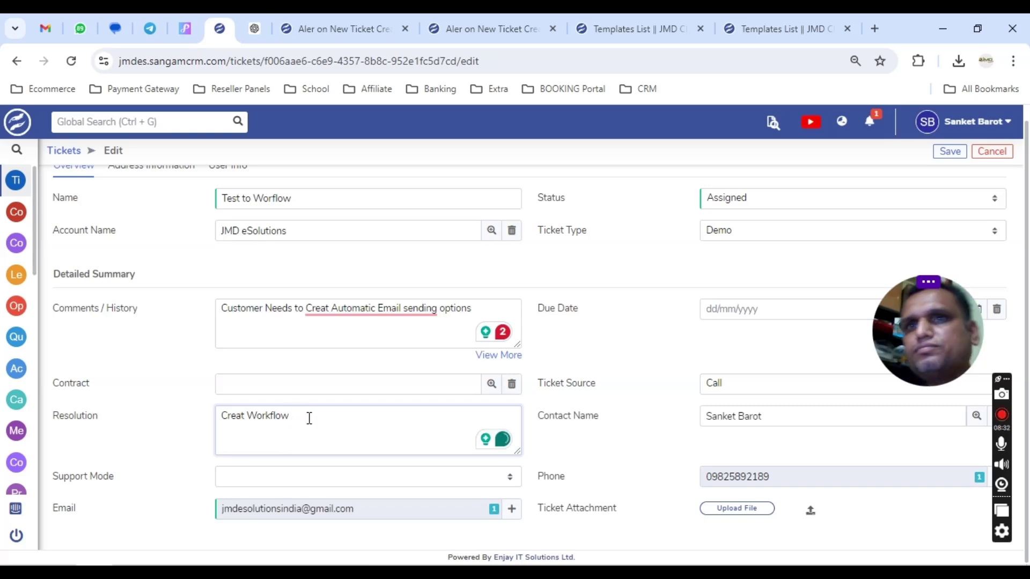
left_click(378, 312)
left_click(377, 347)
left_click(950, 151)
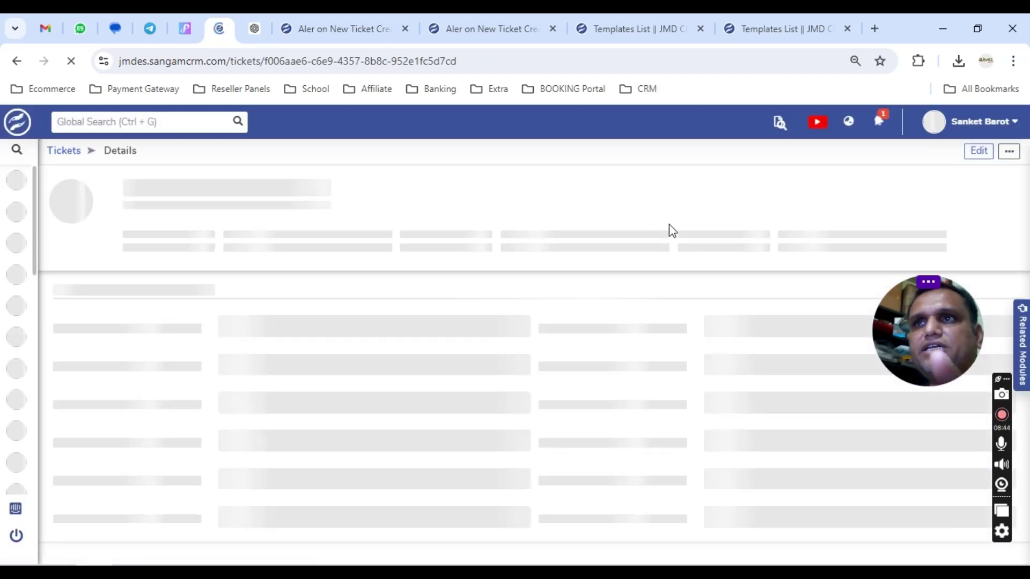
Confirm ticket 13's status now reads Assigned, then switch to the Gmail tab.
left_click_drag(508, 215, 586, 228)
left_click(589, 230)
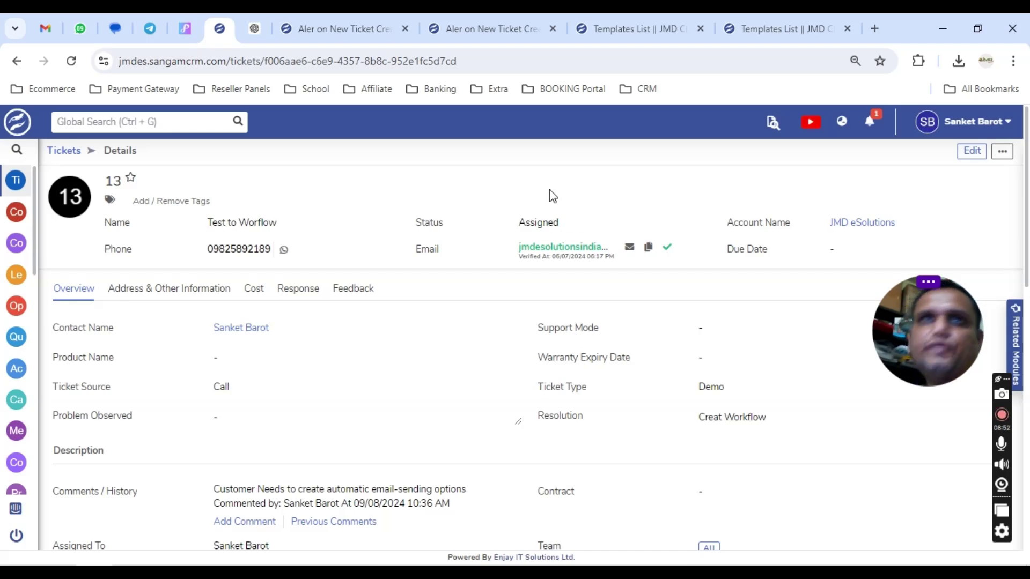
left_click(15, 28)
left_click(45, 28)
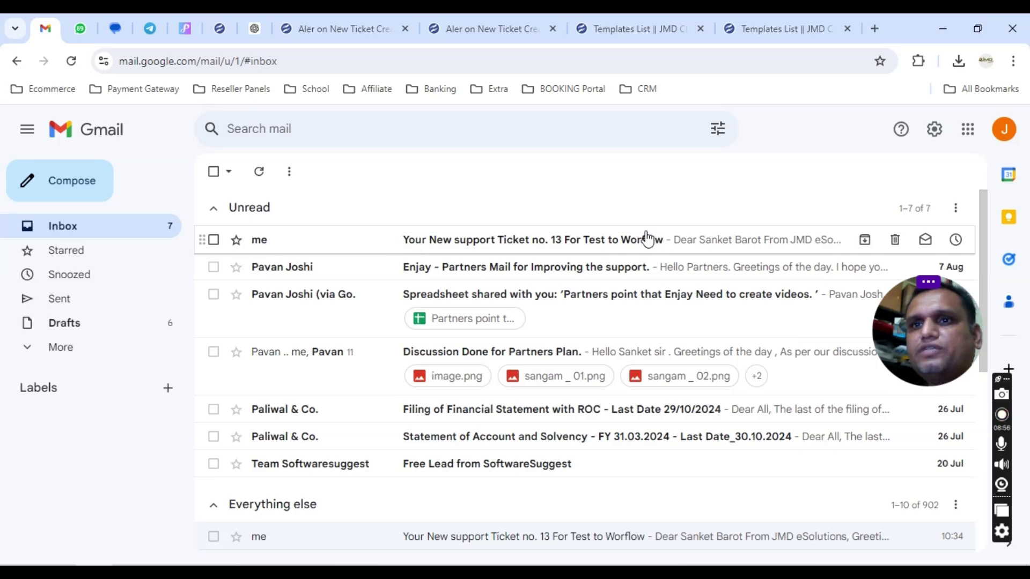
Open the latest ticket 13 alert and check that its status reads Assigned.
scroll(494, 501, "down", 3)
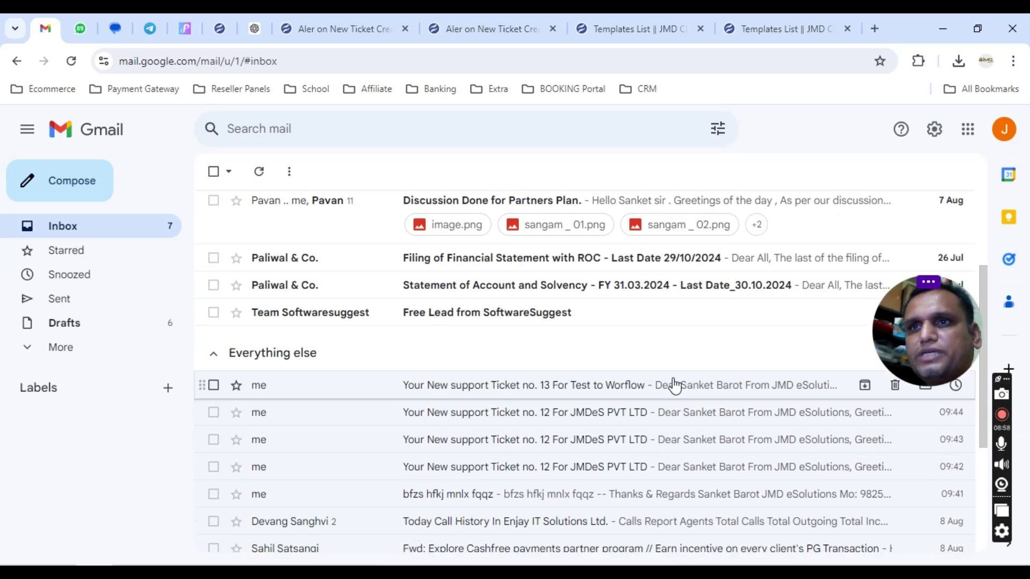
scroll(554, 381, "up", 3)
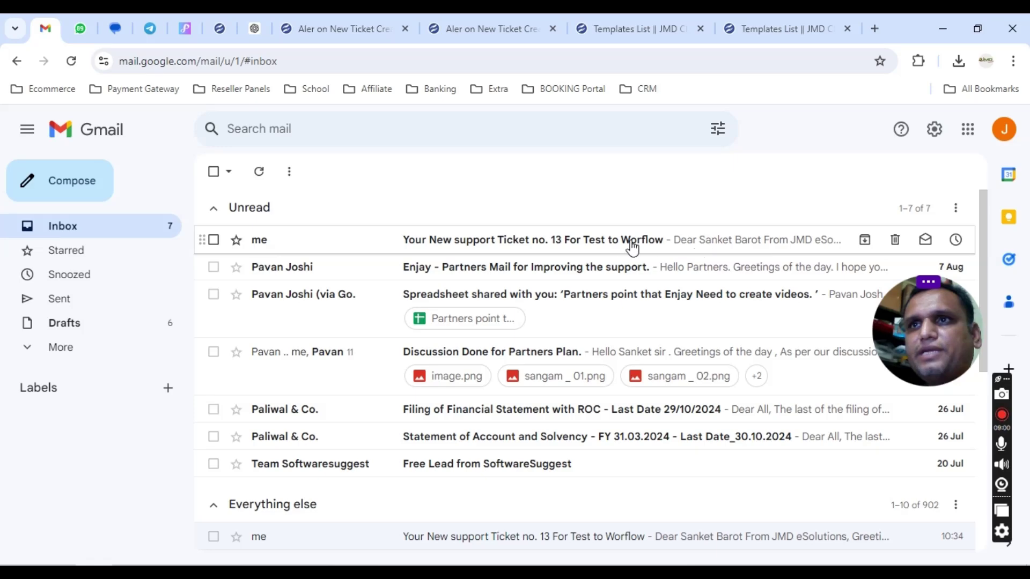
left_click(628, 242)
left_click_drag(274, 402, 384, 410)
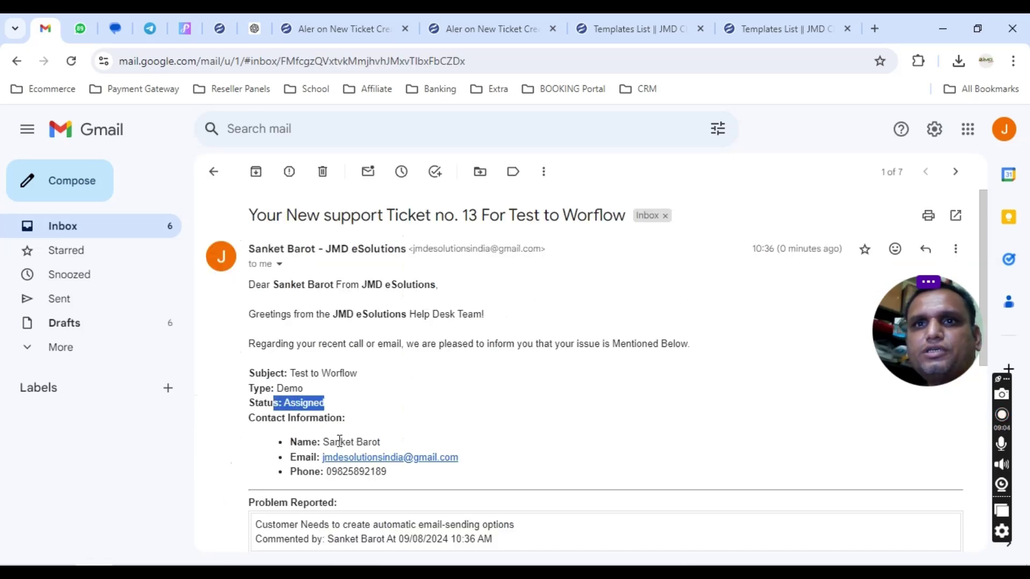
Review the email's new automatic email-sending comment and the 'Creat Workflow' resolution.
scroll(353, 447, "down", 3)
left_click_drag(256, 373, 539, 381)
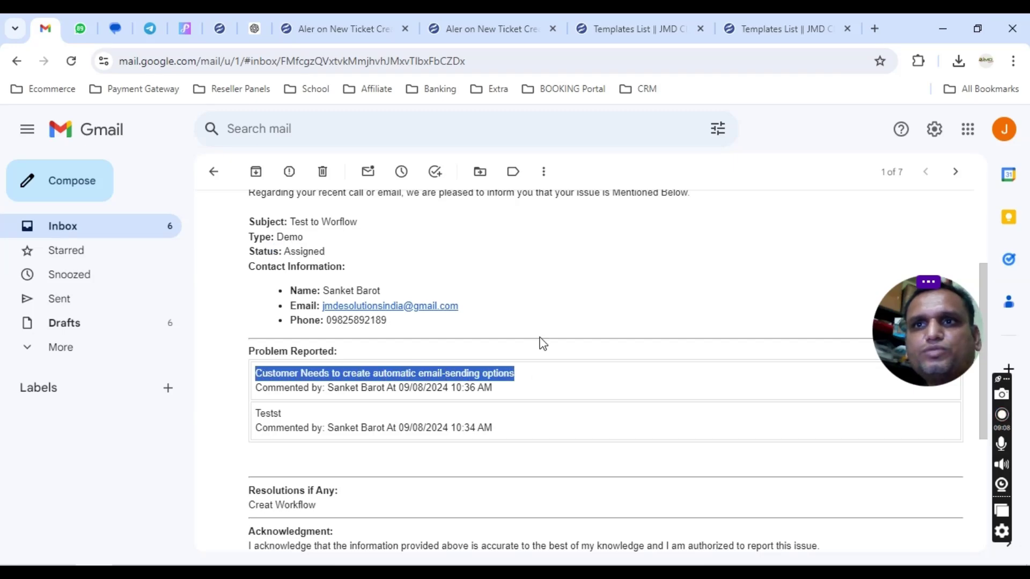
scroll(541, 374, "down", 3)
left_click_drag(247, 356, 371, 353)
left_click(371, 353)
scroll(385, 343, "down", 1)
scroll(386, 338, "up", 1)
scroll(386, 354, "down", 1)
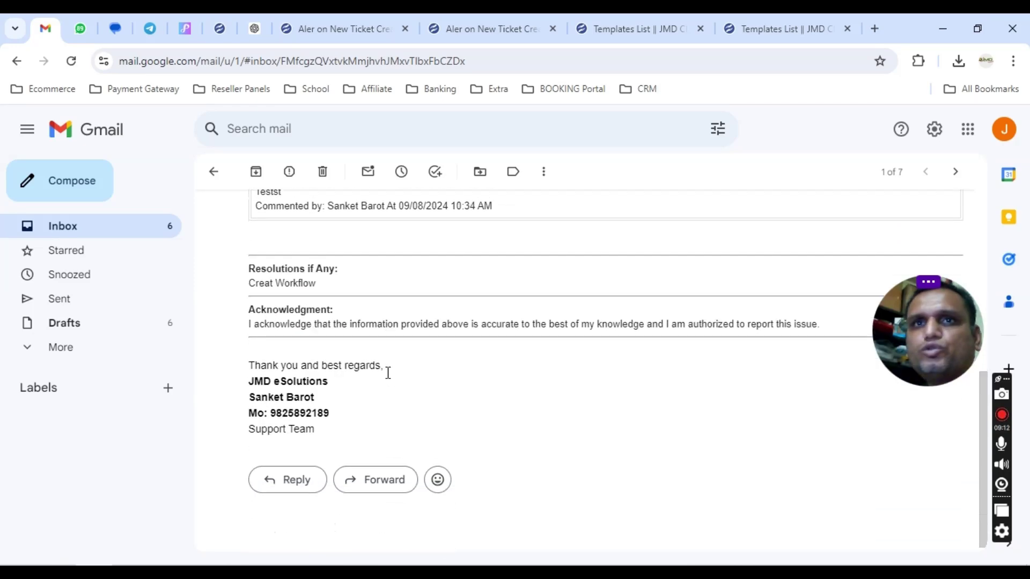
scroll(387, 370, "up", 4)
left_click_drag(256, 368, 550, 428)
left_click(529, 402)
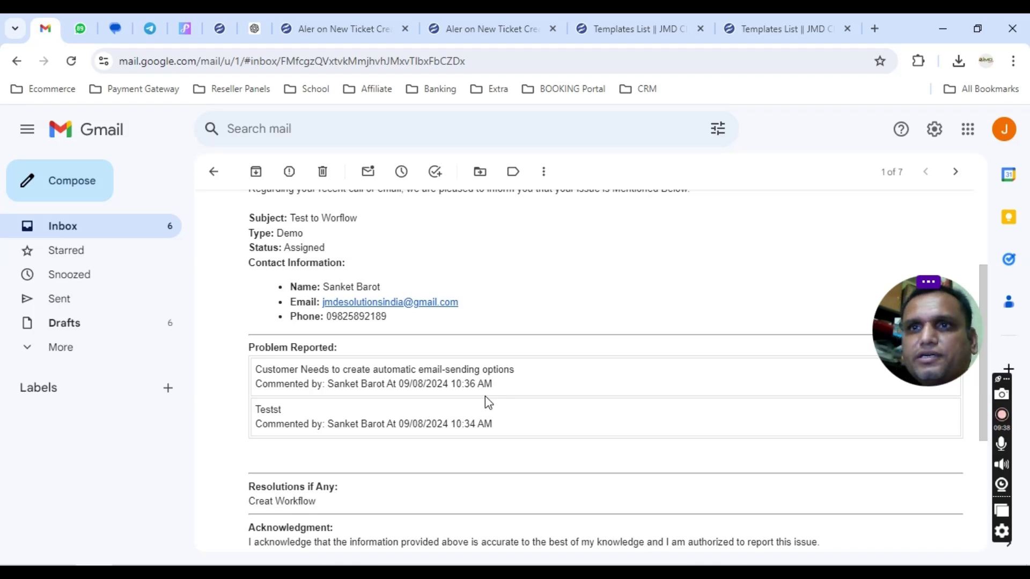
Highlight the new customer comment again, then return to ticket 13 in the CRM.
left_click_drag(262, 373, 517, 378)
left_click(517, 377)
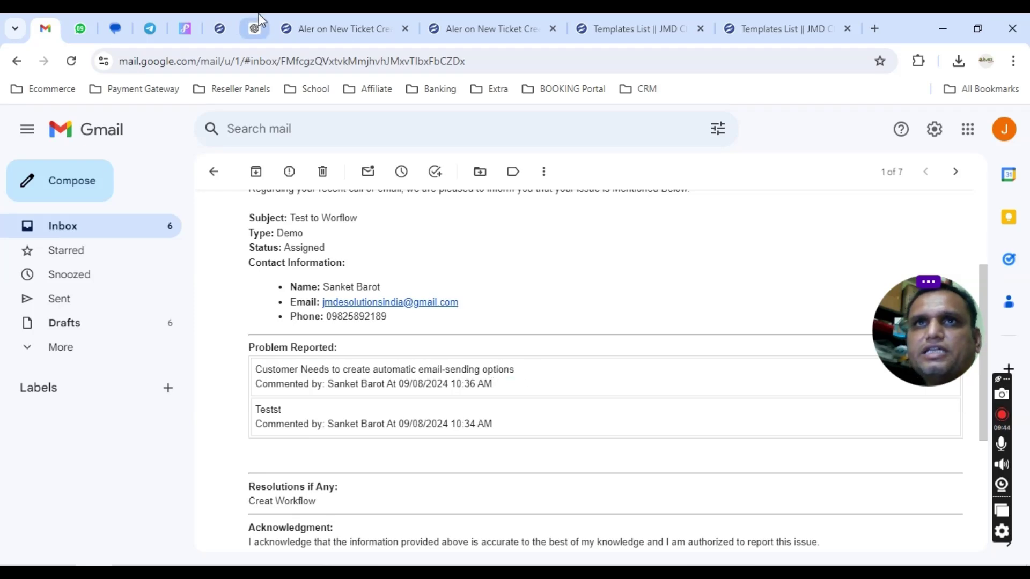
left_click(220, 29)
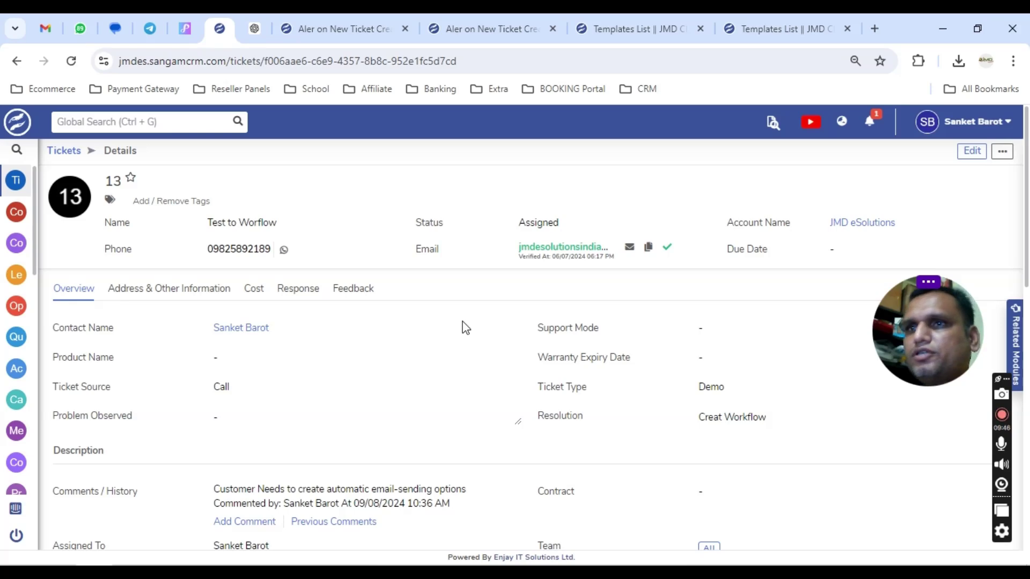